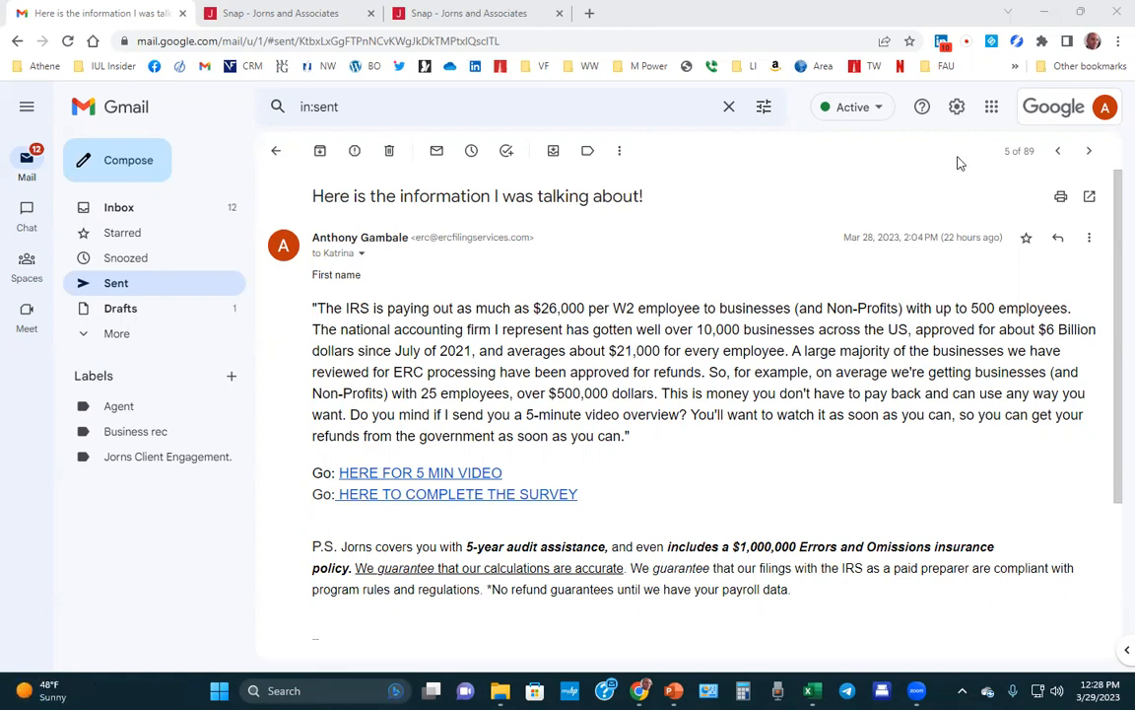
Open Quick settings from the gear icon beside the sent ERC pitch email.
click(956, 109)
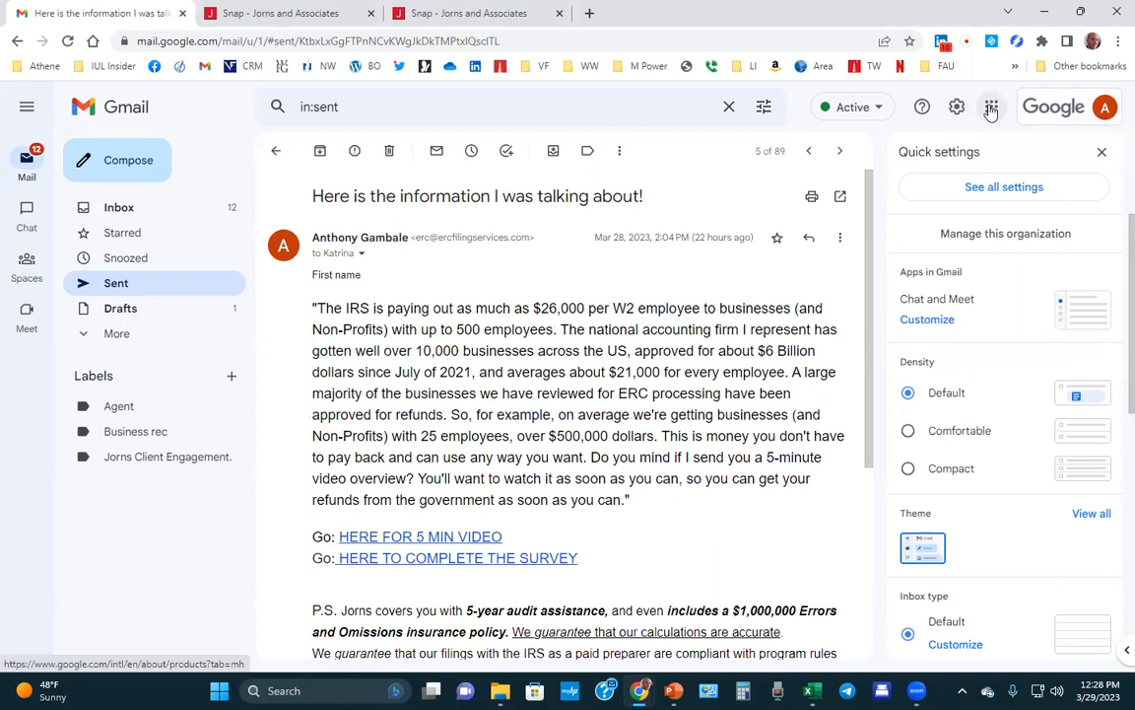
Go to all settings and confirm Templates is set to Enable on the Advanced tab.
click(993, 189)
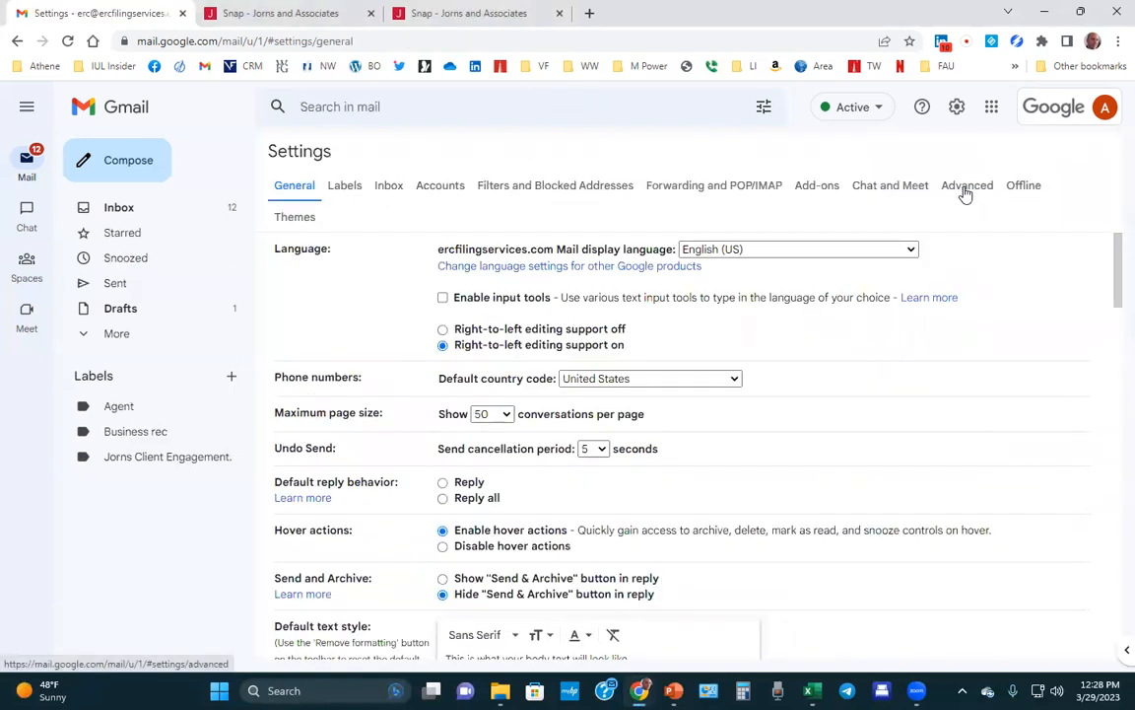
click(966, 189)
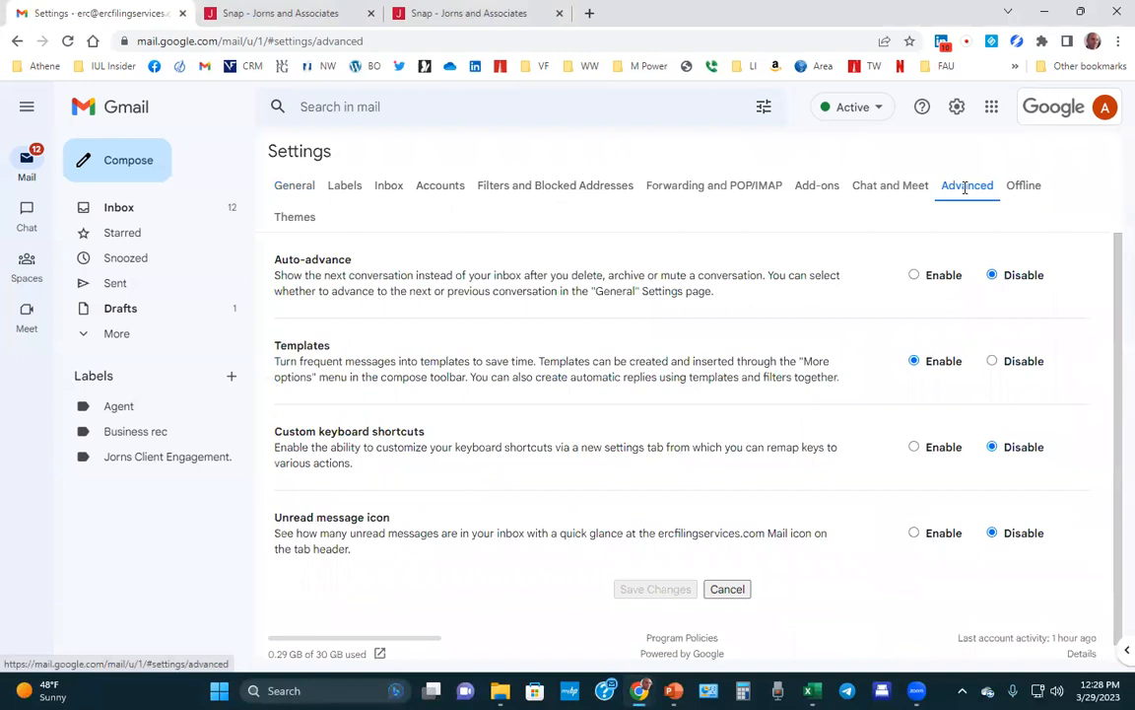
drag(275, 346, 839, 387)
click(924, 371)
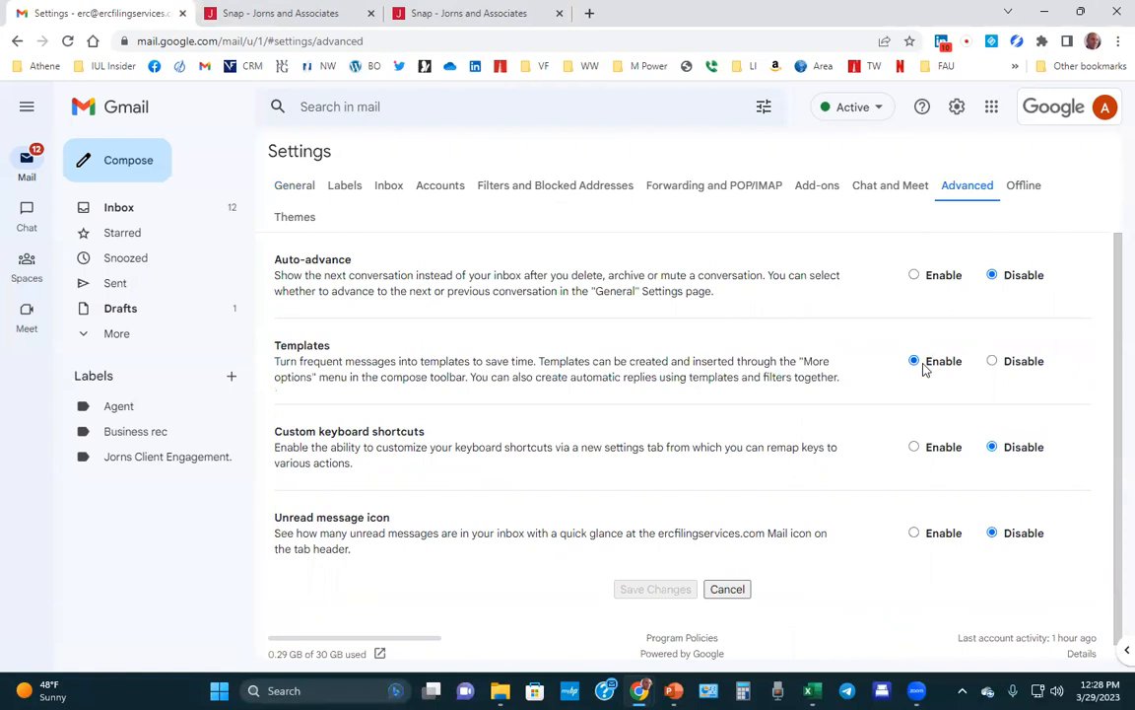
scroll(642, 601, down, 1)
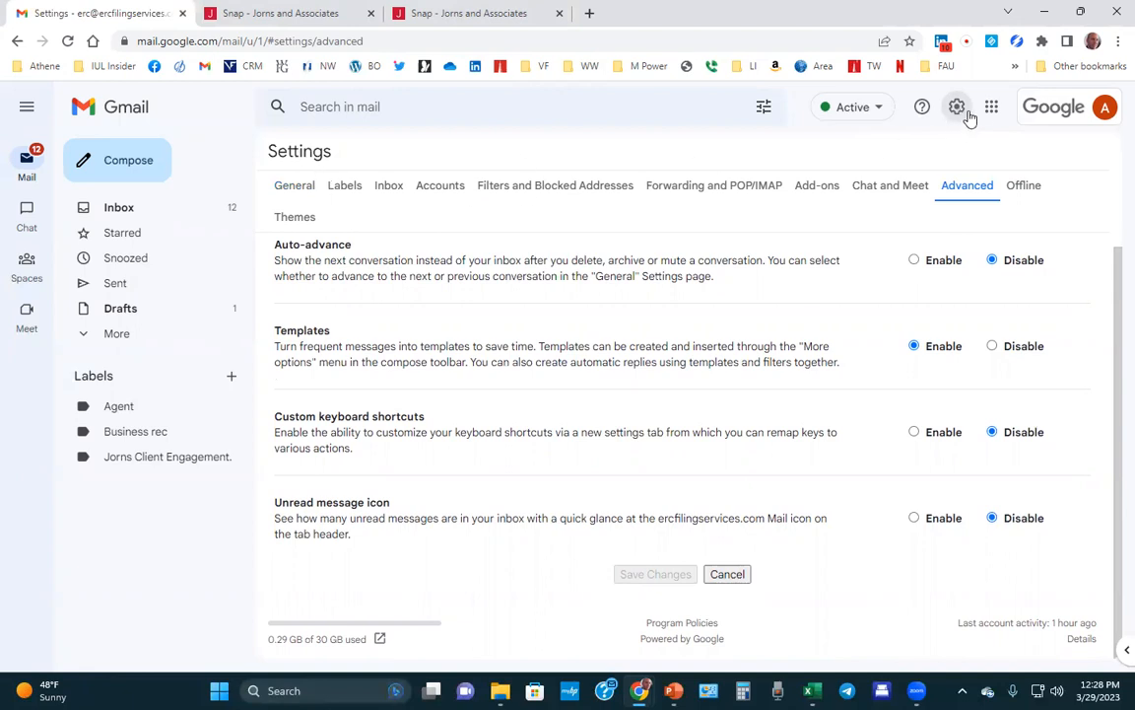
Return to the General settings tab and scroll to the Signature section.
click(18, 45)
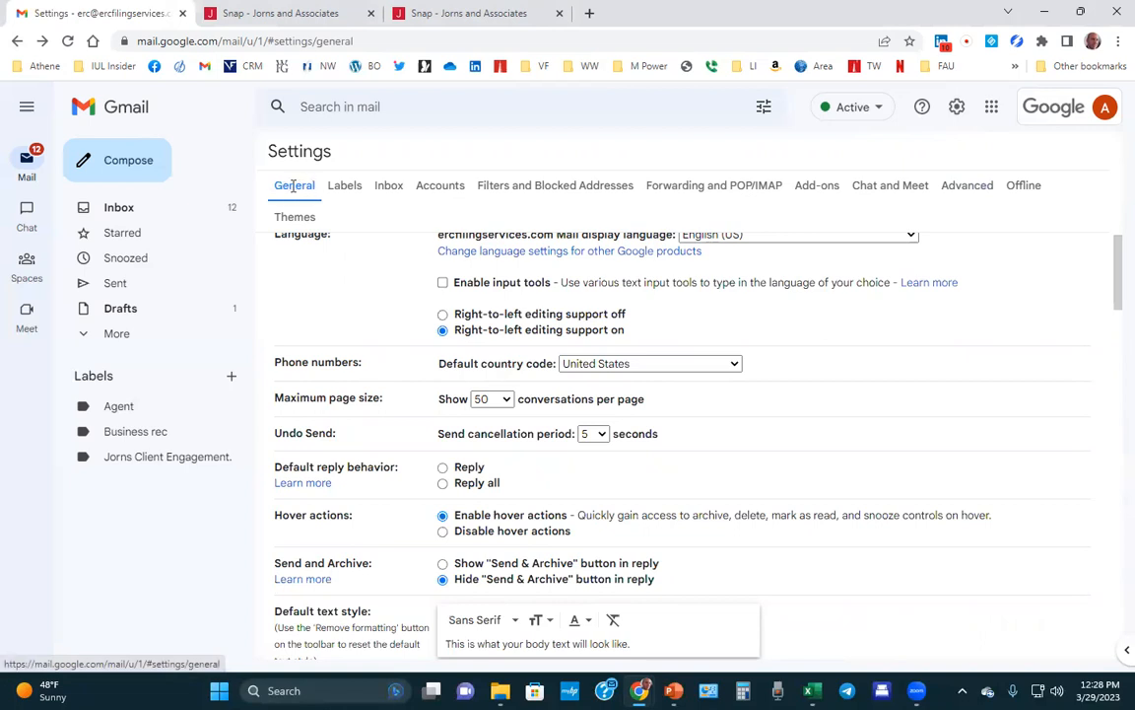
scroll(362, 248, down, 10)
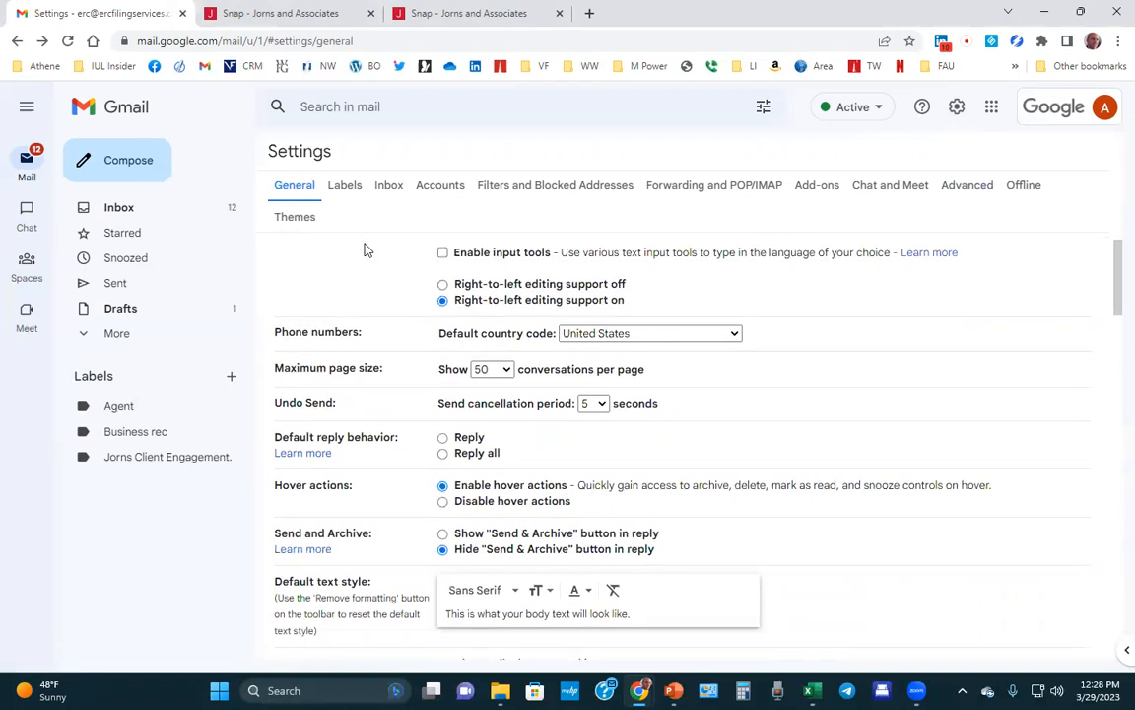
scroll(364, 248, down, 15)
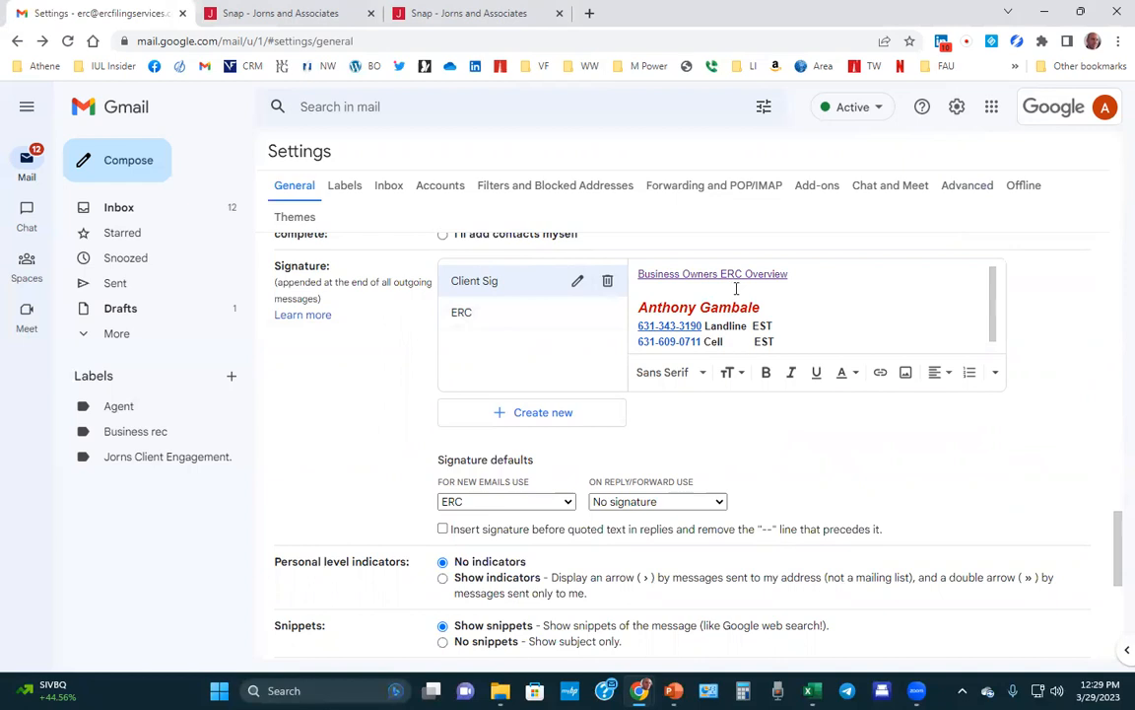
scroll(733, 288, down, 1)
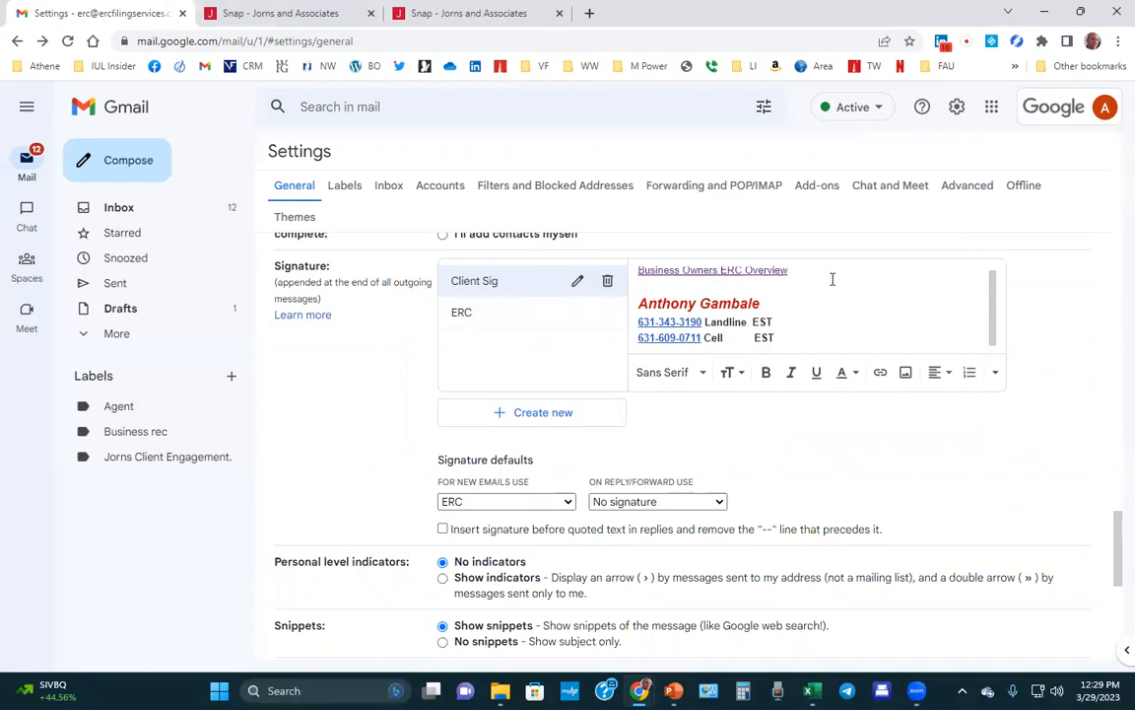
scroll(832, 280, down, 4)
scroll(832, 280, up, 4)
scroll(816, 287, up, 1)
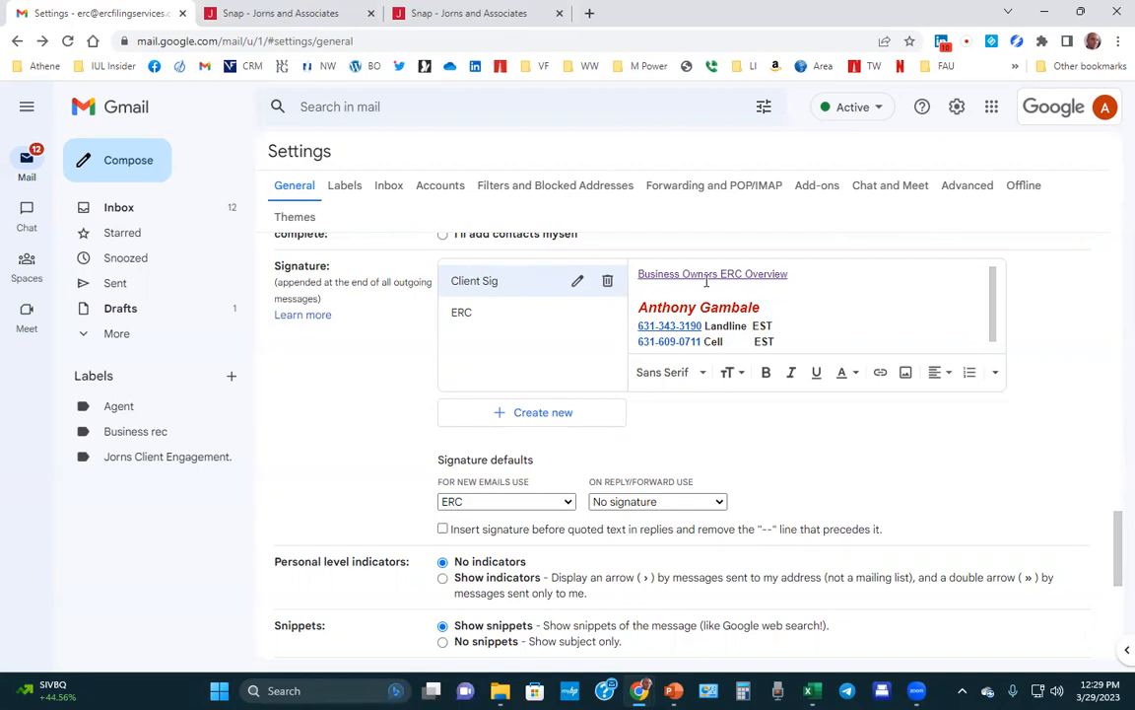
Confirm the signature's Business Owners ERC Overview link points to the jornscpa.com referral page.
click(746, 278)
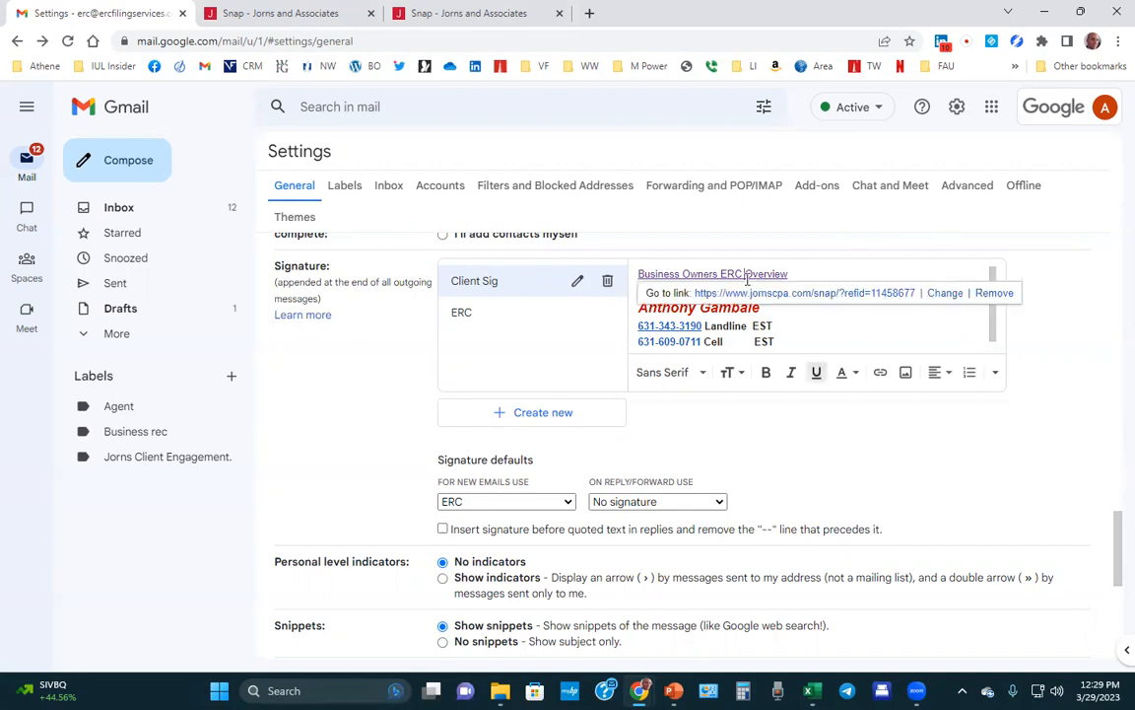
click(825, 329)
scroll(689, 384, down, 3)
scroll(690, 386, down, 2)
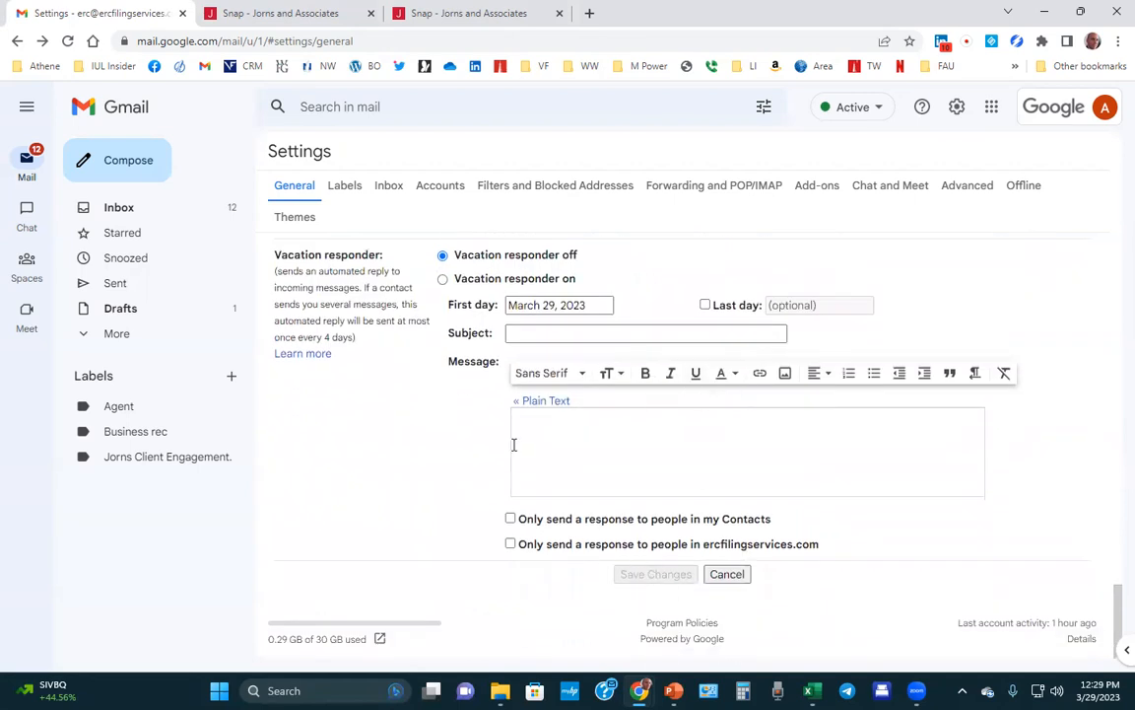
Start a new message, minimize it, and open the sent 'Here is the information I was talking about!' email.
click(128, 168)
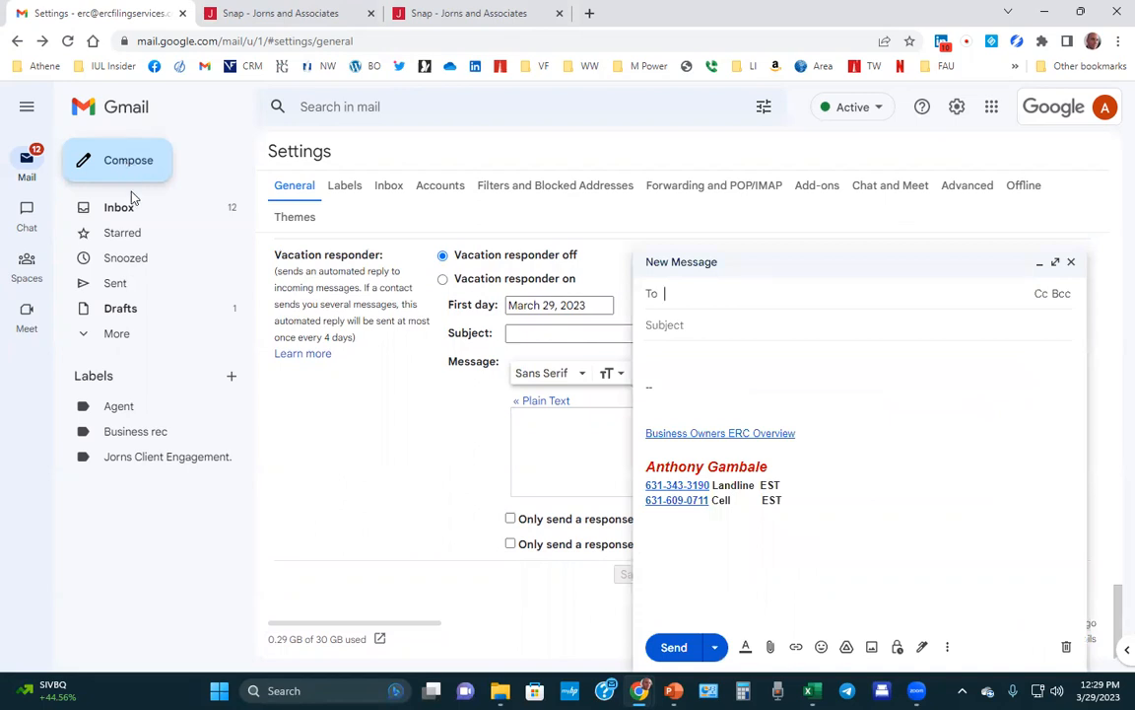
click(120, 209)
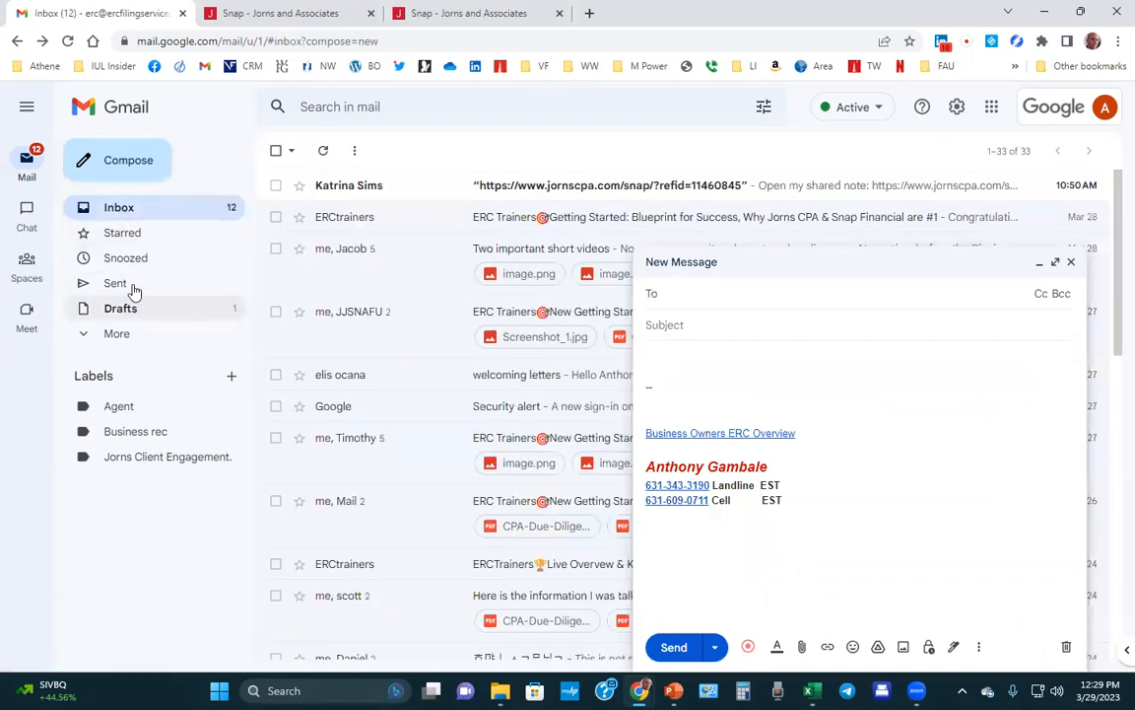
click(129, 286)
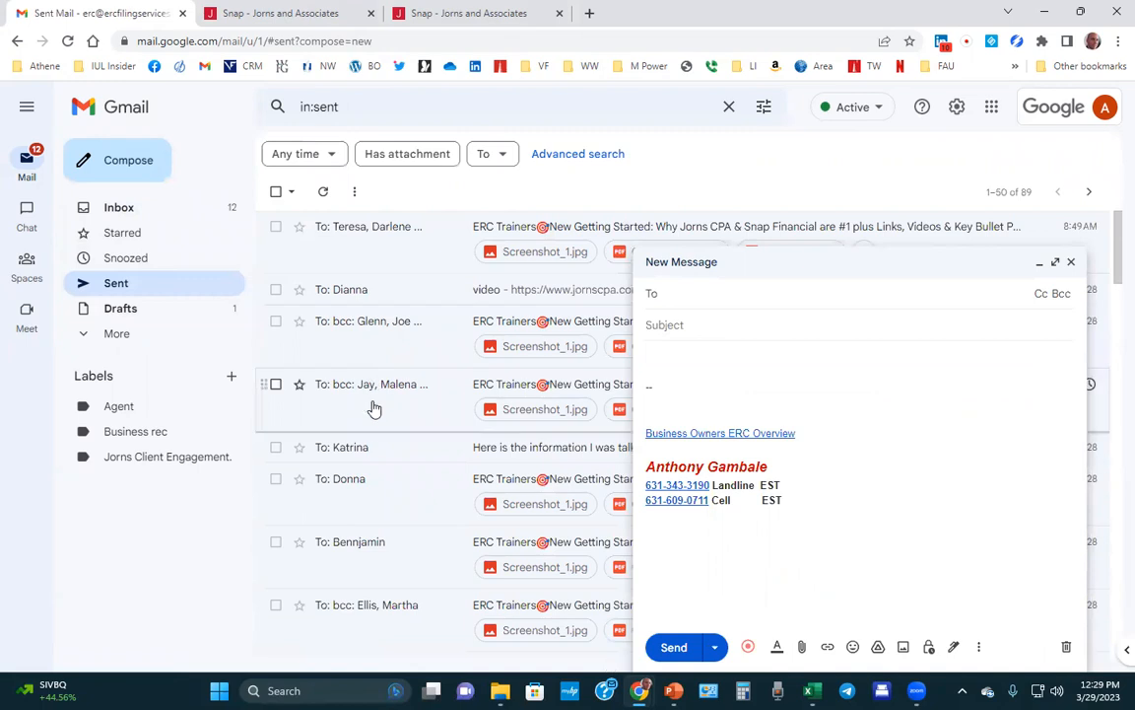
click(373, 461)
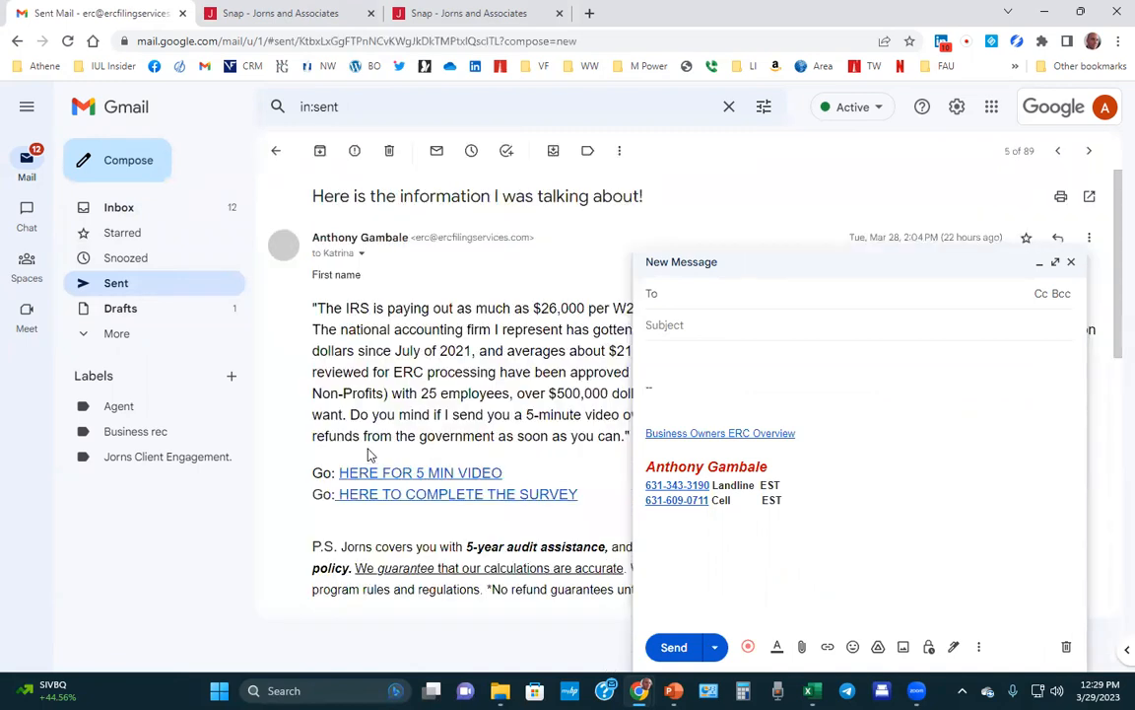
click(1039, 262)
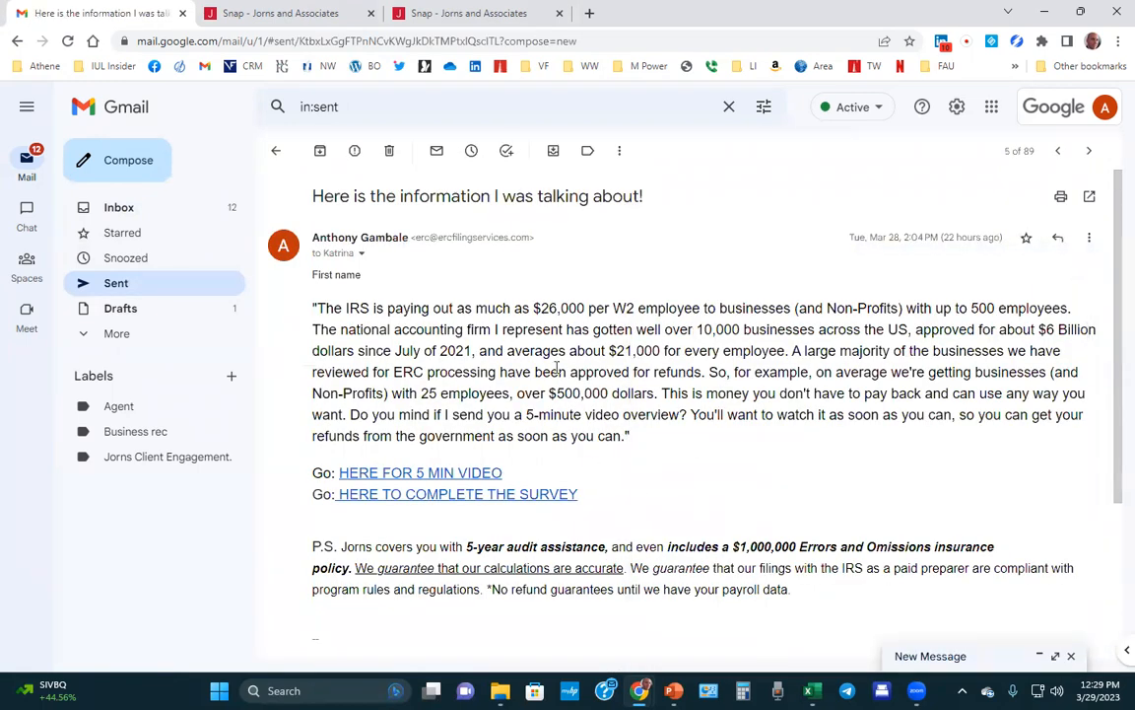
scroll(533, 365, down, 2)
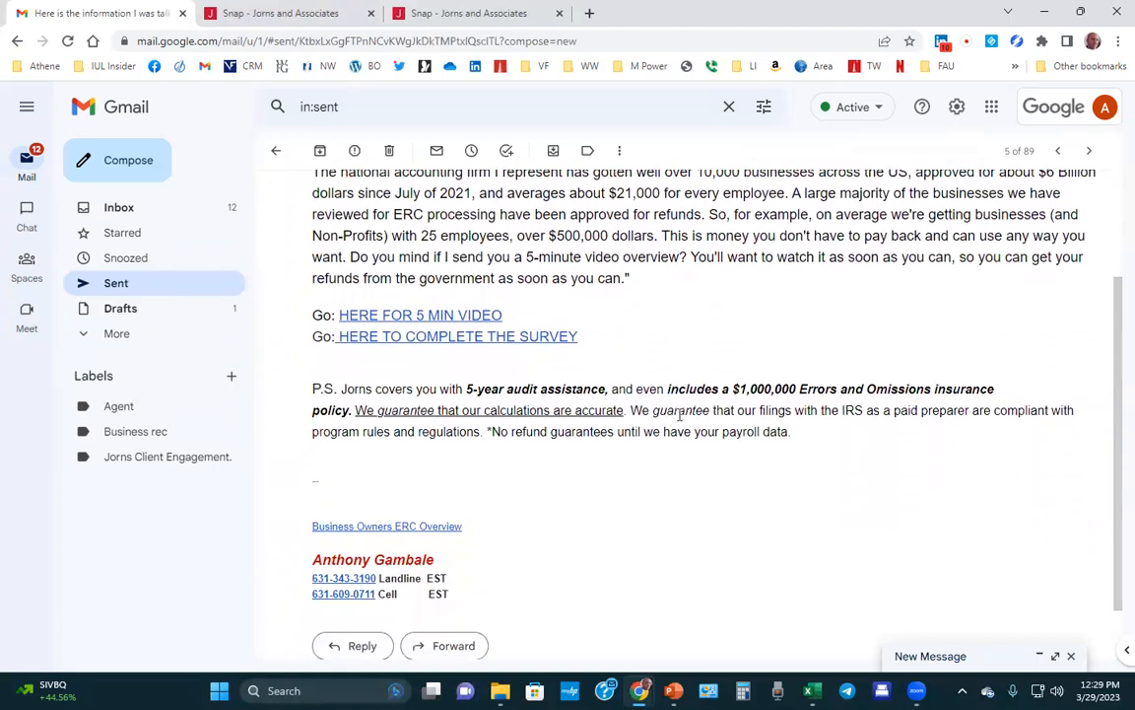
scroll(526, 375, up, 1)
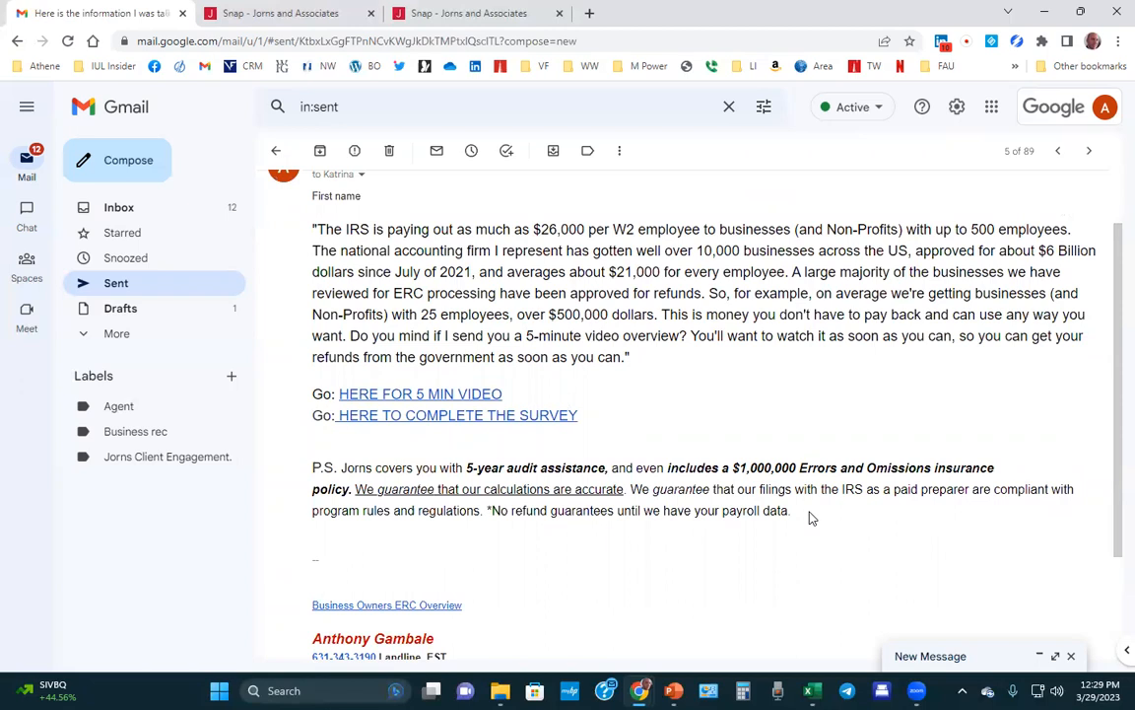
Copy the sent ERC pitch body text and expand the new message to full size.
drag(802, 514, 296, 225)
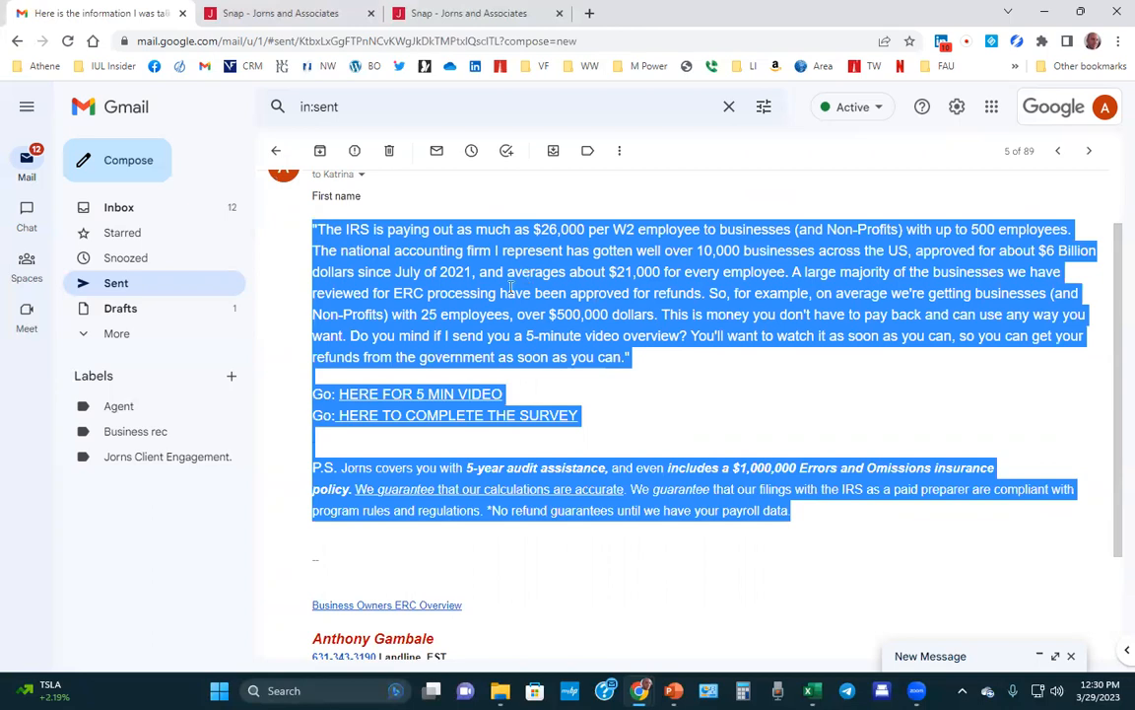
right_click(552, 283)
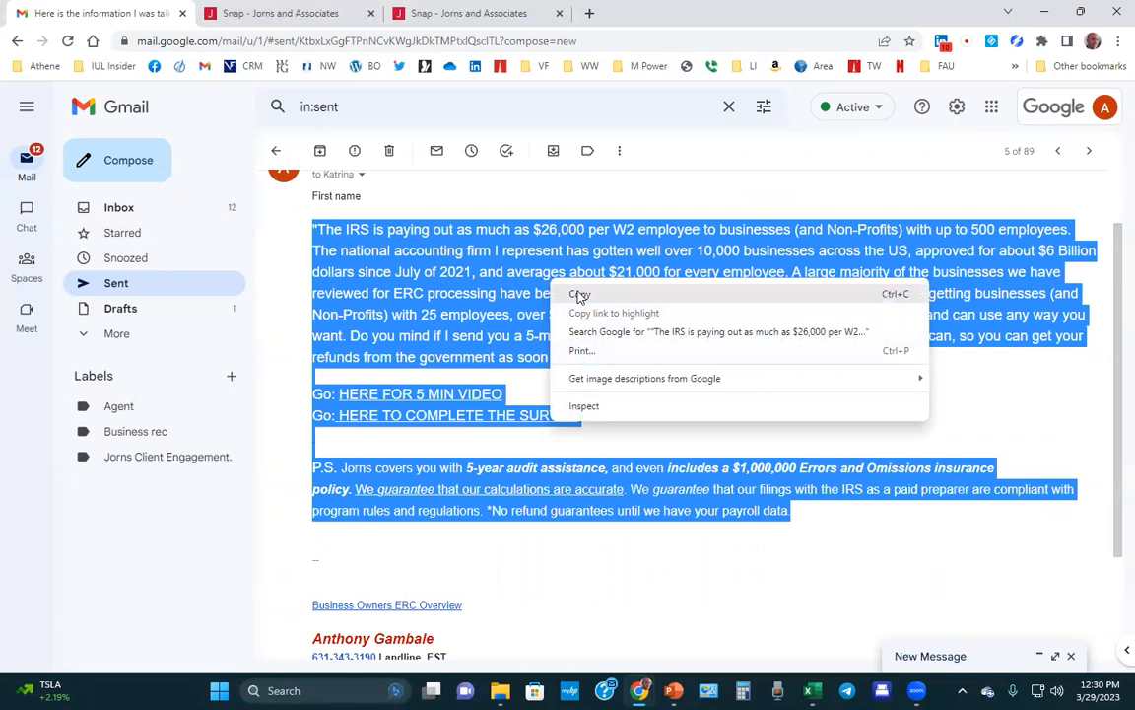
click(581, 296)
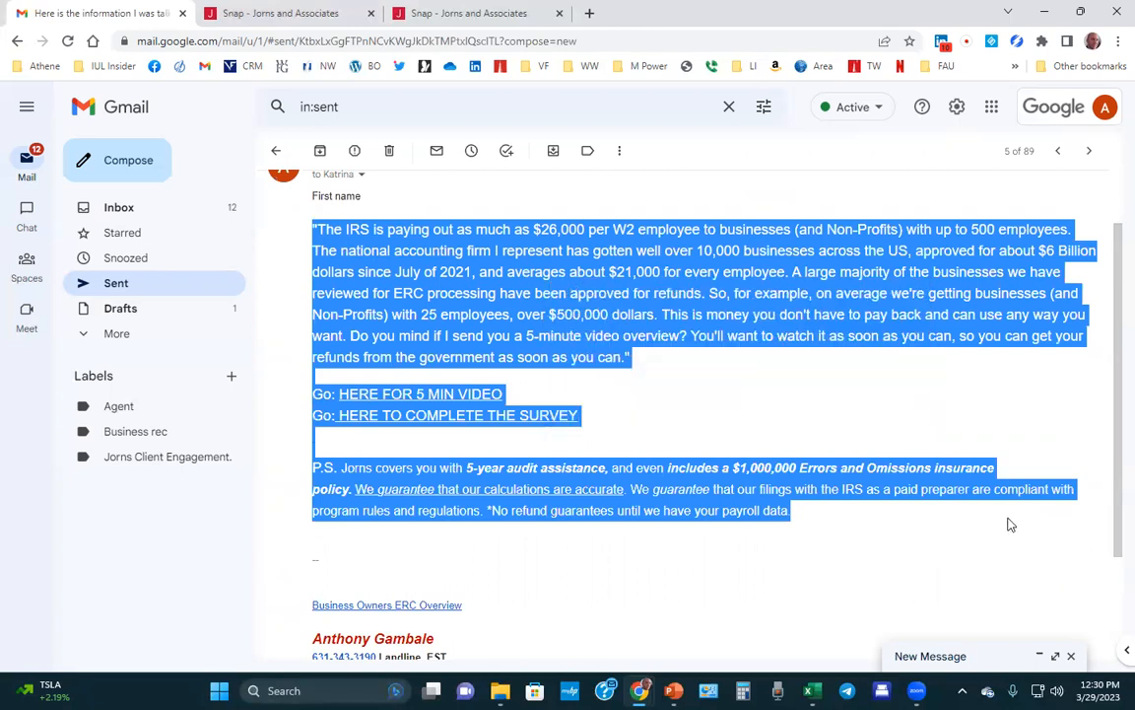
click(1053, 657)
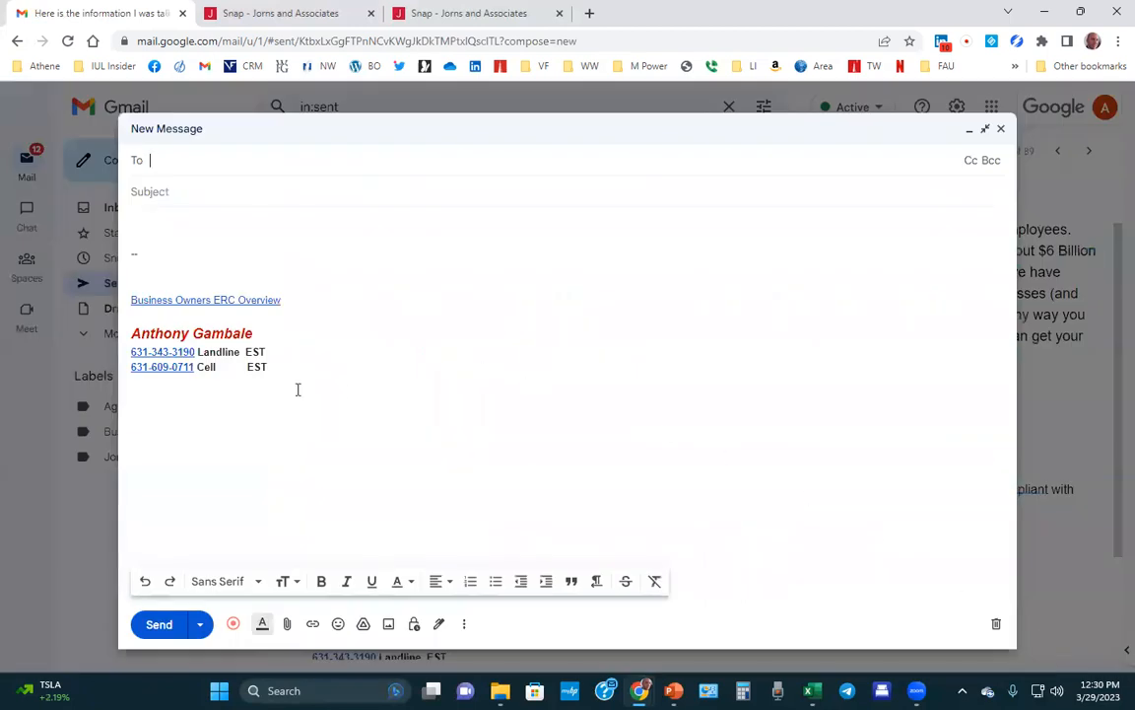
Delete the signature from the new message and paste in the ERC pitch with its links.
drag(281, 375, 132, 232)
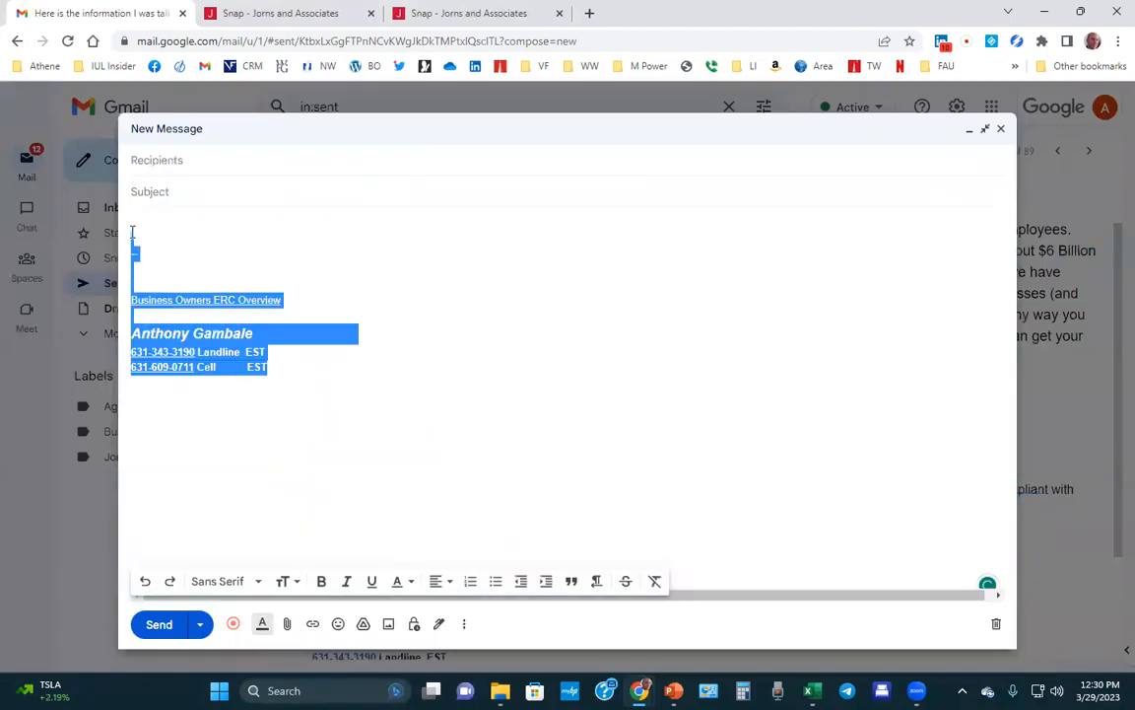
key(BackSpace)
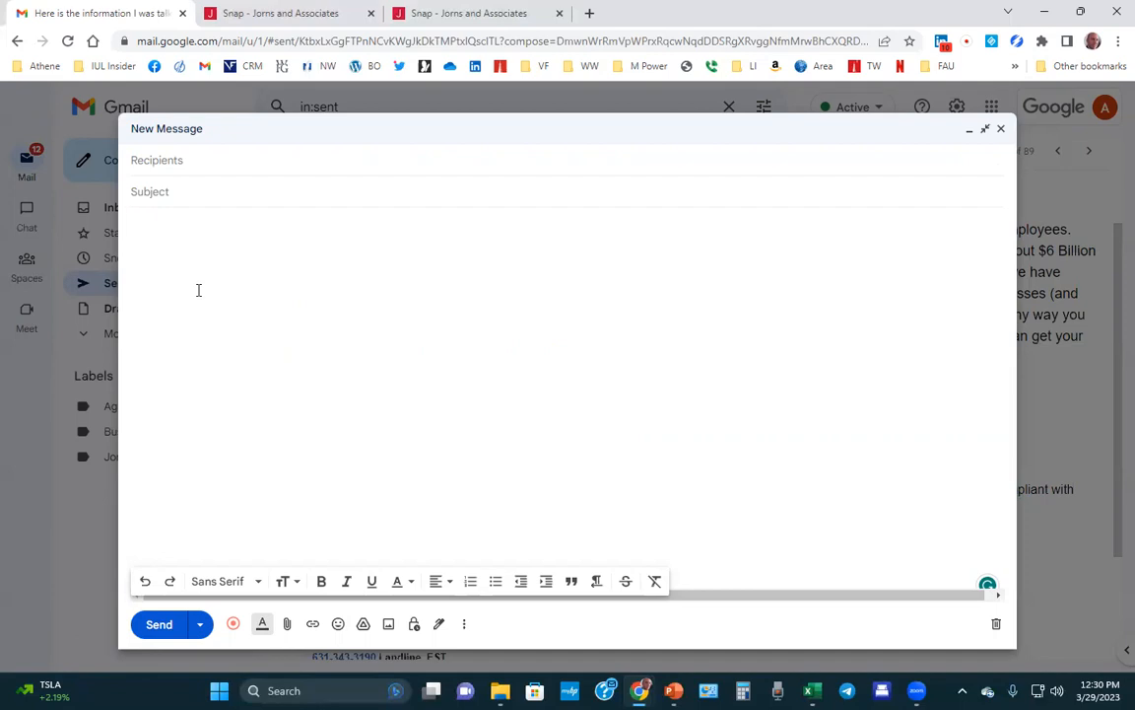
key(Return)
right_click(198, 285)
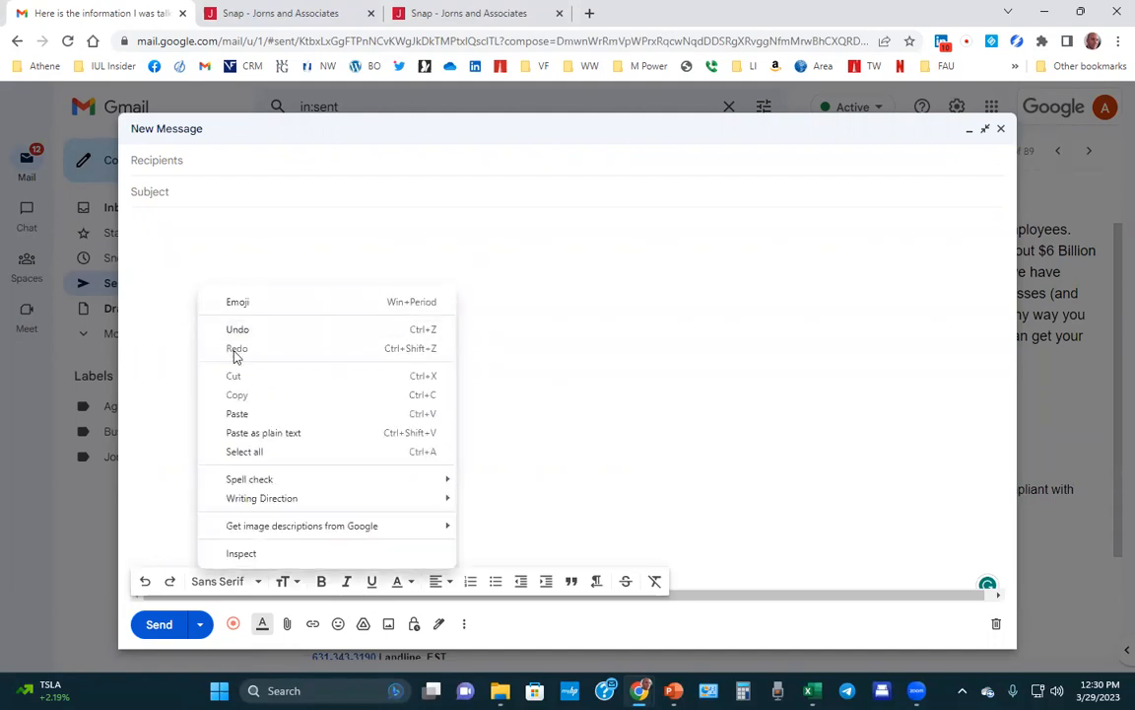
click(237, 414)
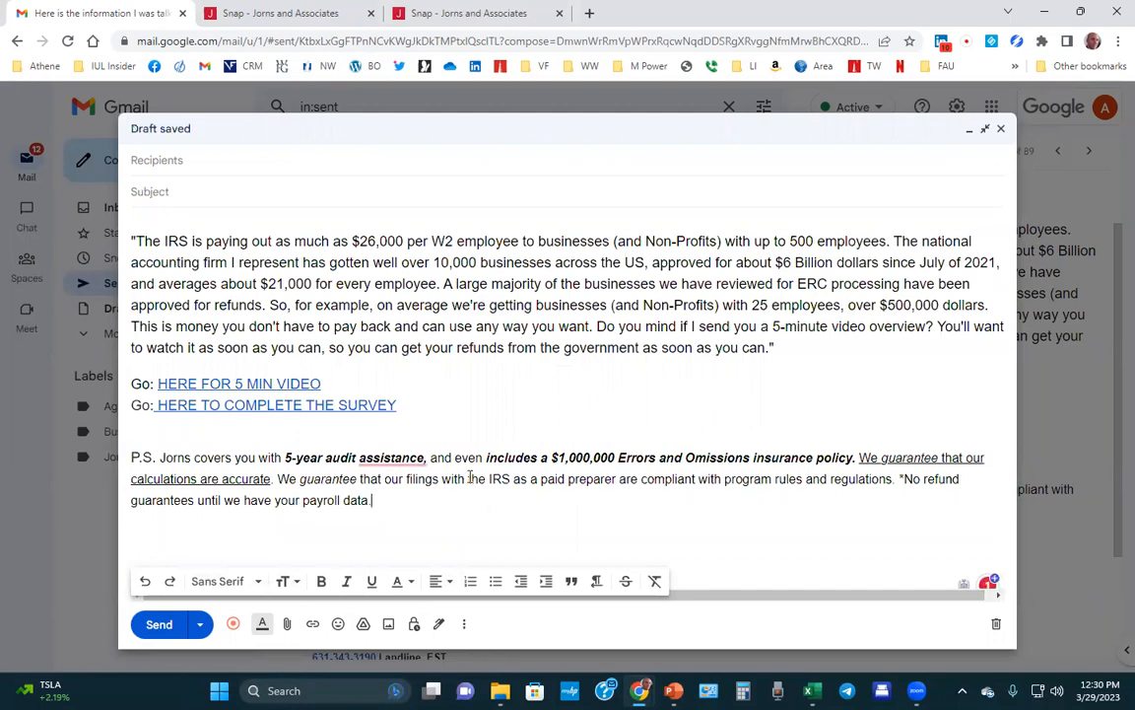
Check where the draft's 5 MIN VIDEO and SURVEY links point.
mouse_move(405, 462)
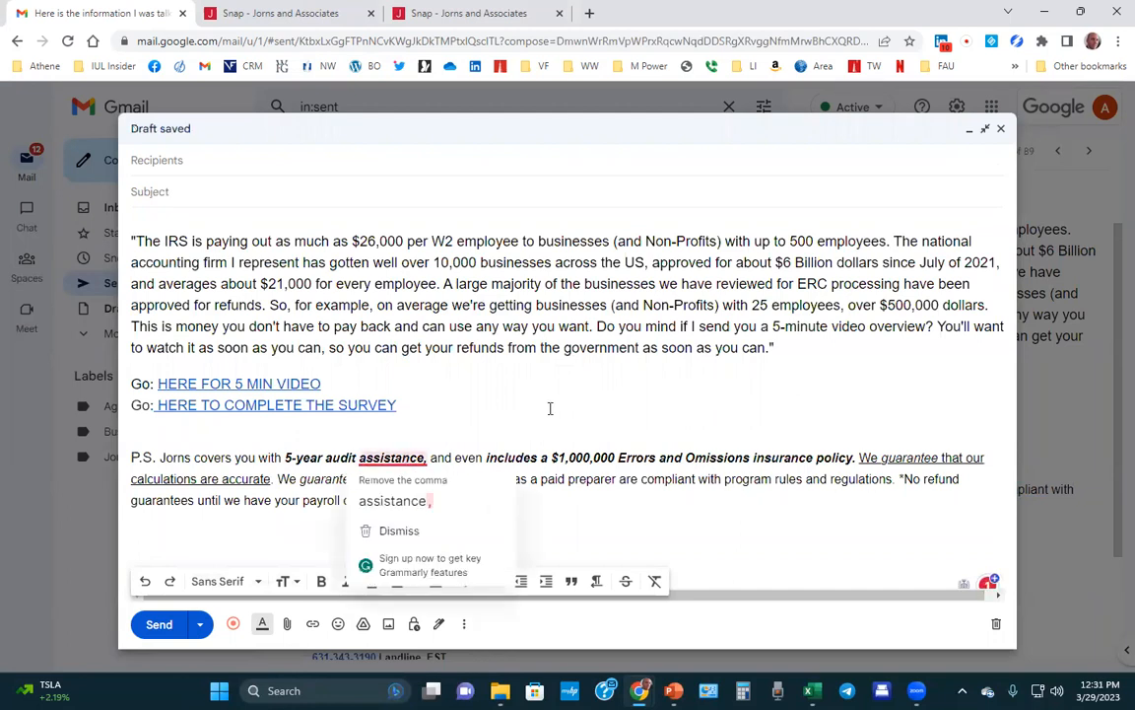
click(247, 384)
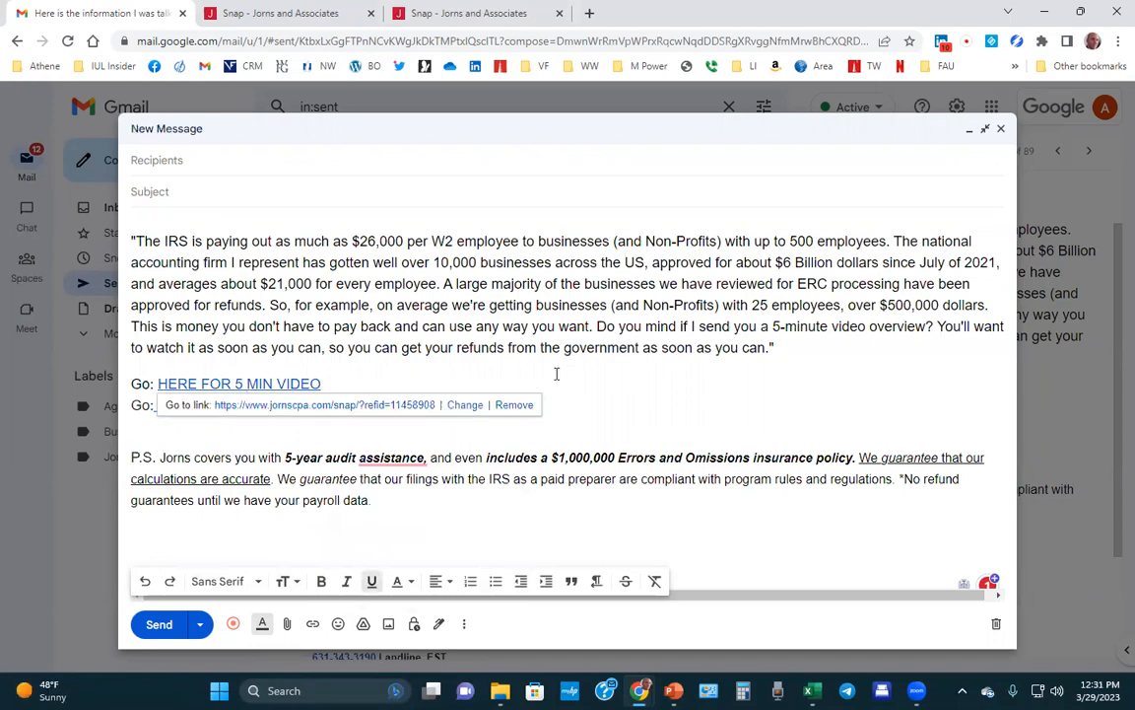
click(619, 383)
click(308, 405)
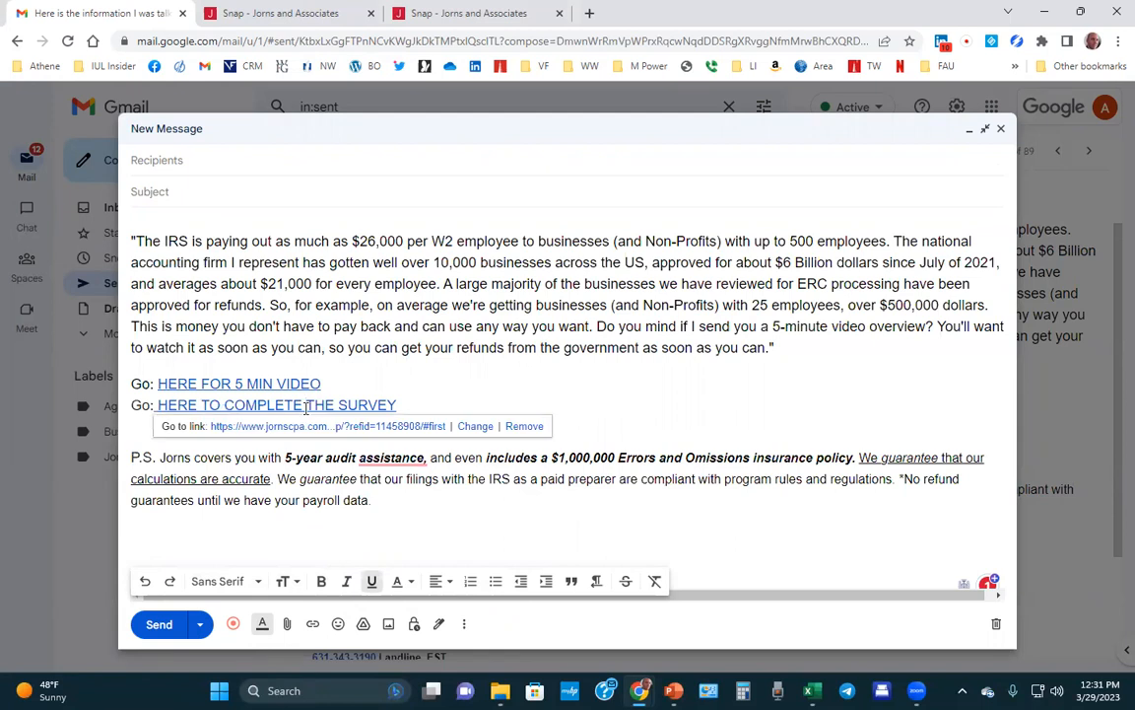
click(646, 384)
click(277, 383)
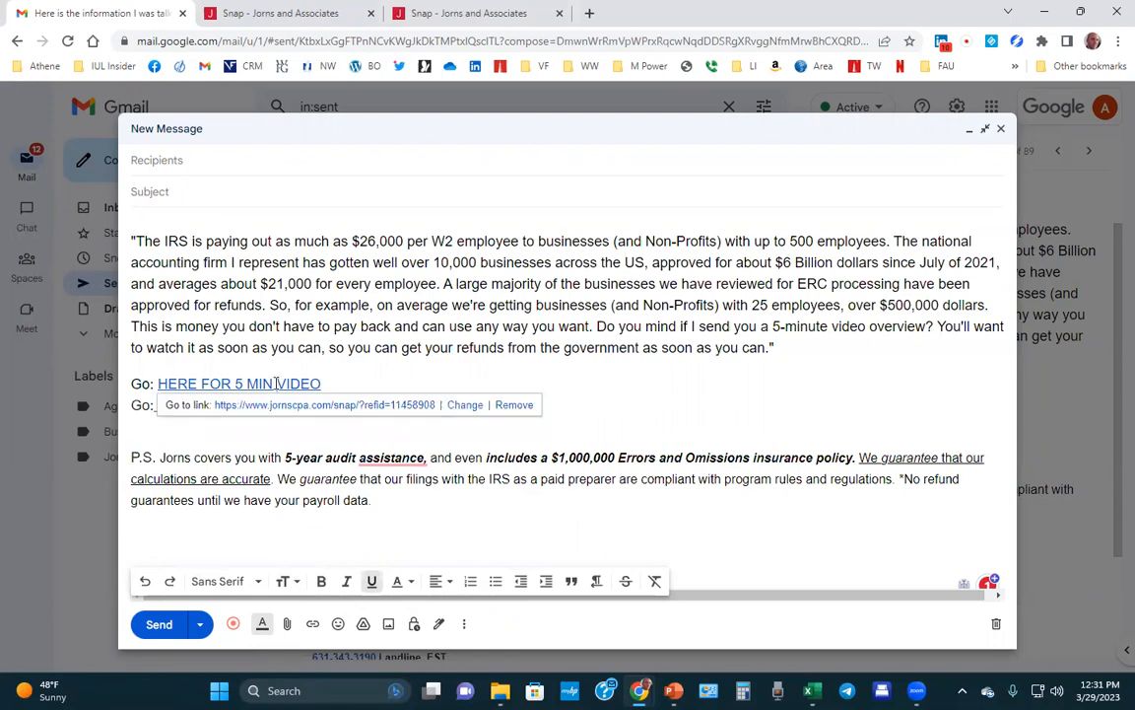
Compare the ERC funding page and Jorns and Associates sign-up form tabs.
click(255, 15)
click(448, 14)
click(314, 16)
click(440, 17)
click(288, 16)
click(449, 16)
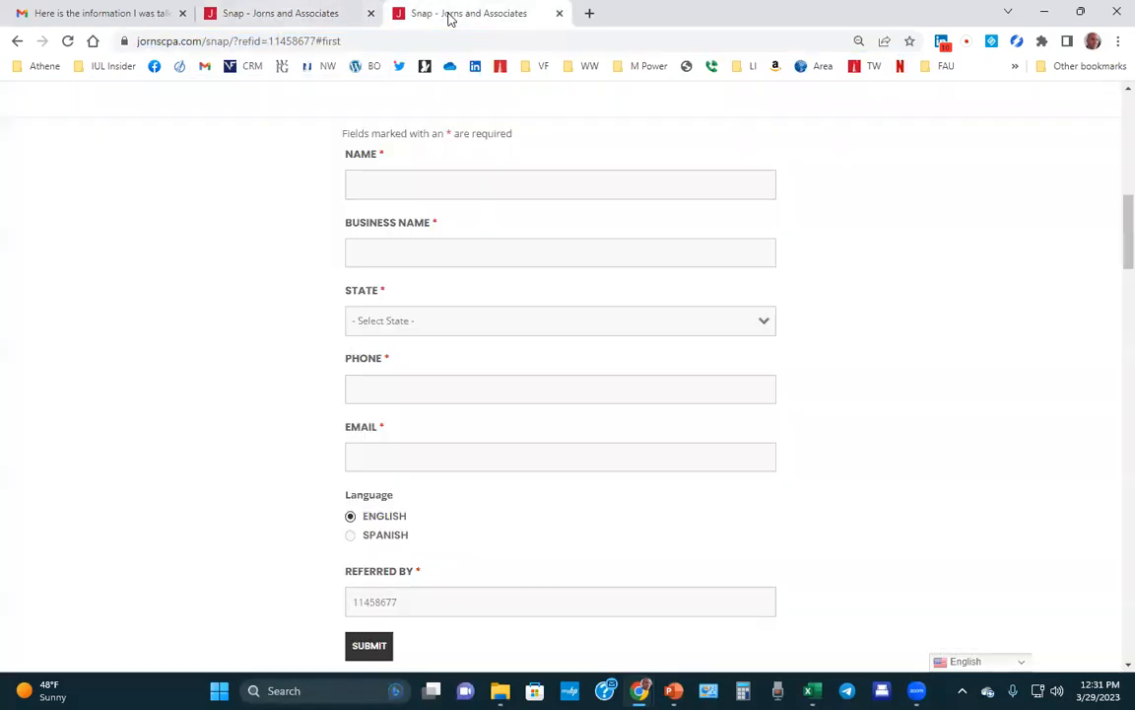
Copy the ERC funding page's full referral address from the browser address bar.
click(309, 18)
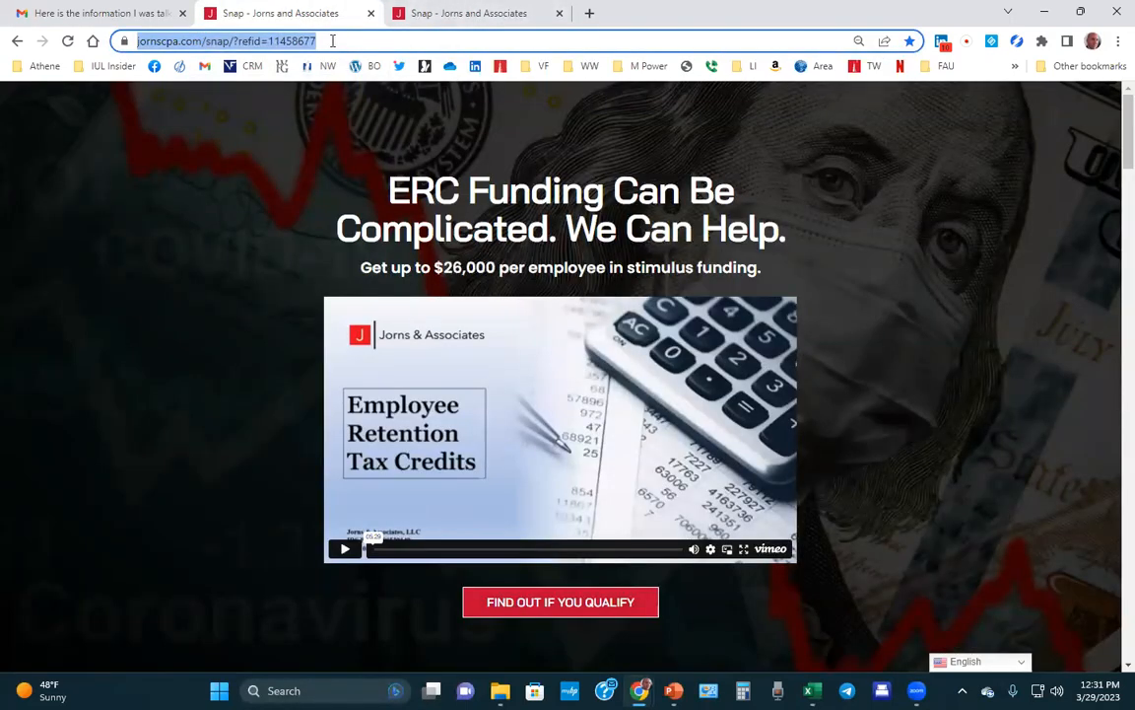
double_click(333, 41)
triple_click(411, 40)
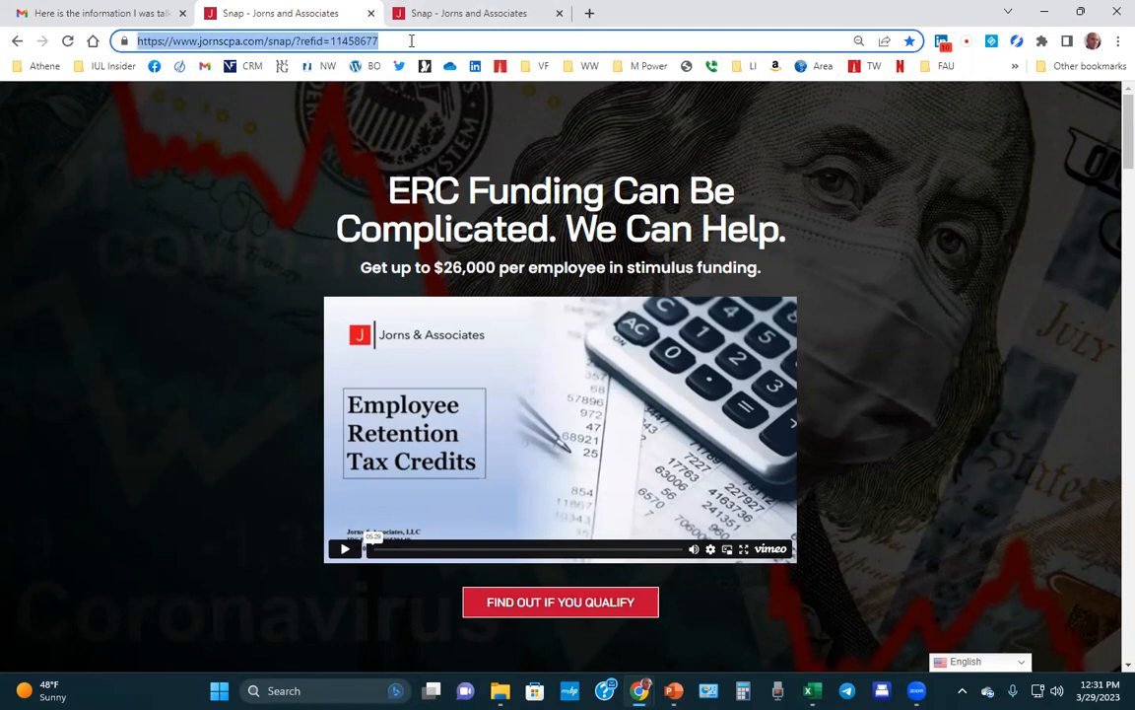
right_click(411, 40)
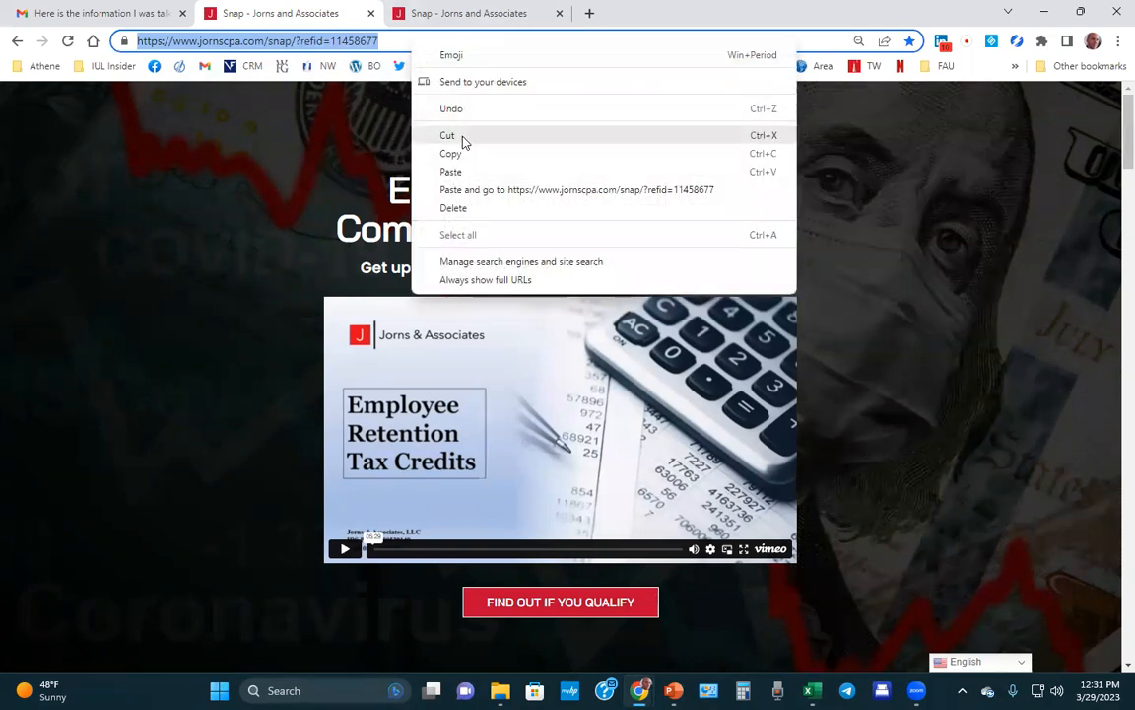
click(466, 153)
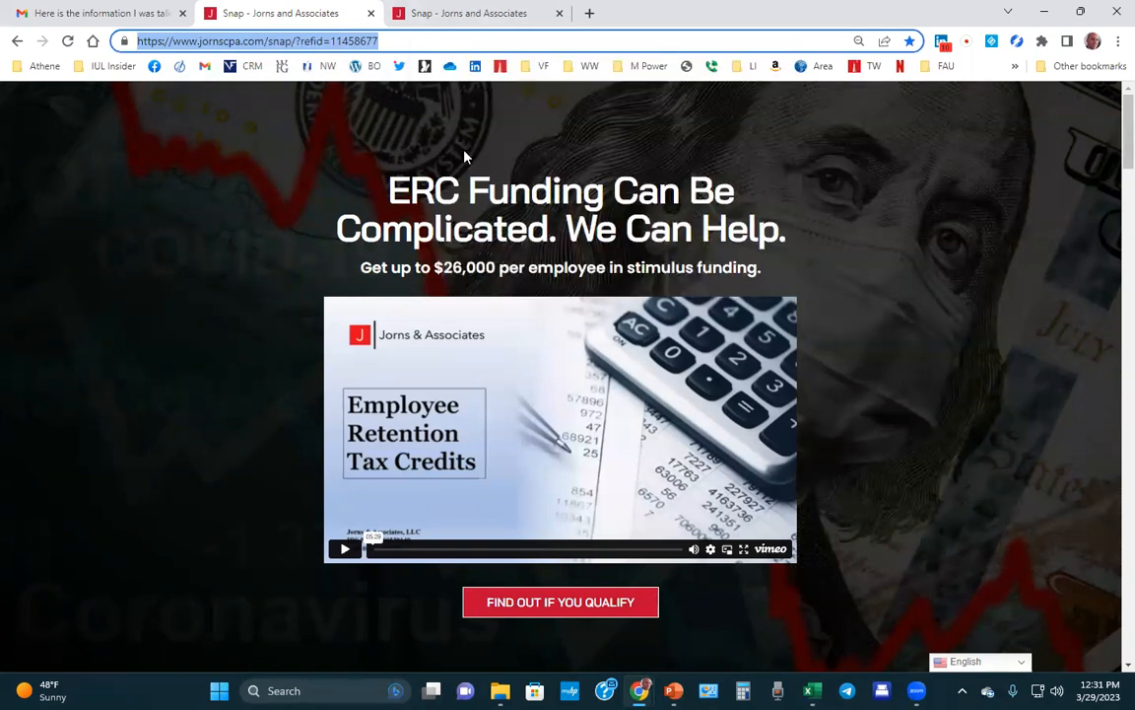
click(134, 13)
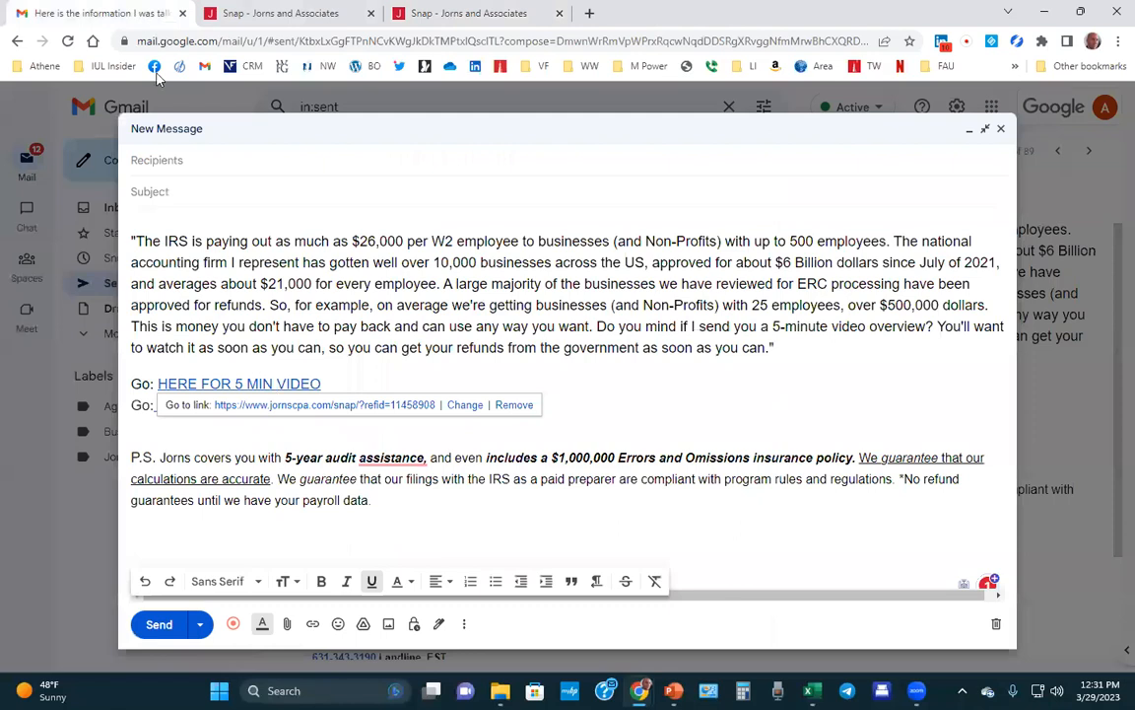
Replace the HERE FOR 5 MIN VIDEO link's address with the copied referral URL.
click(591, 388)
click(276, 384)
click(464, 407)
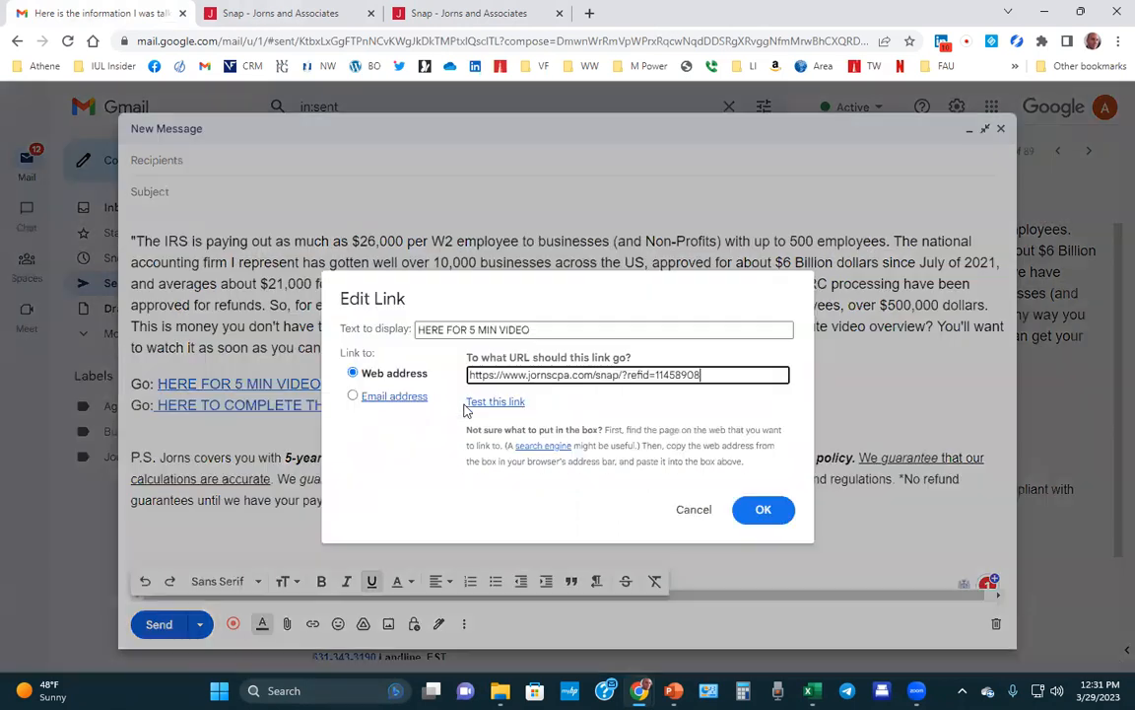
triple_click(726, 377)
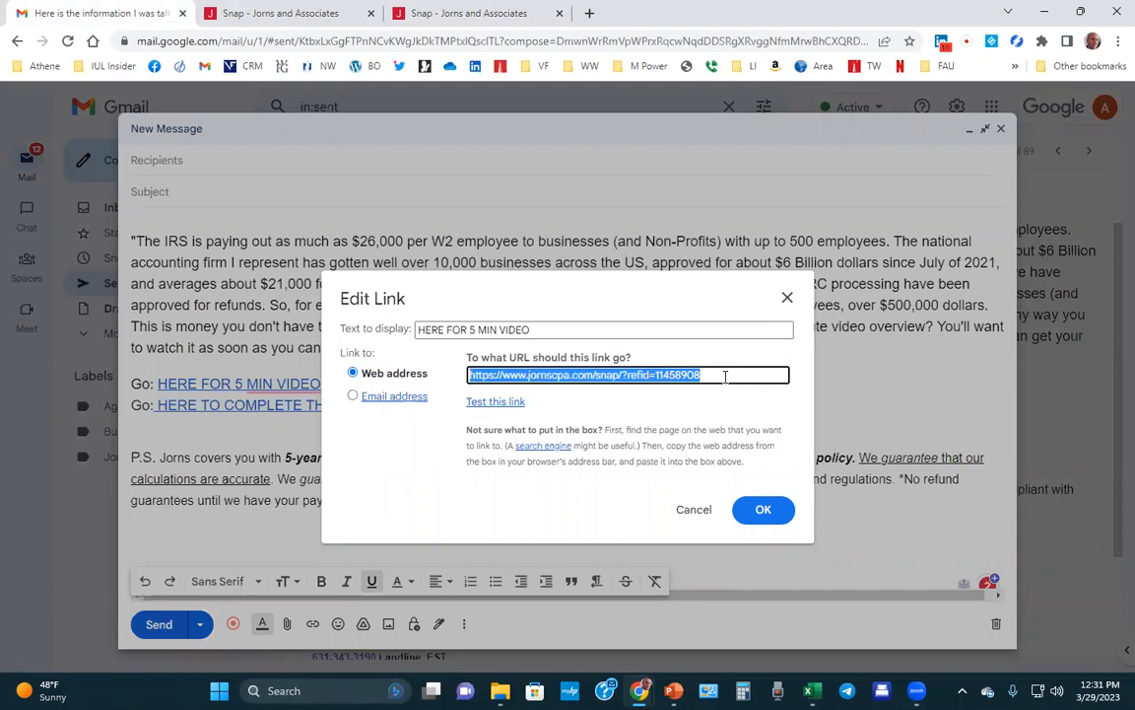
right_click(726, 377)
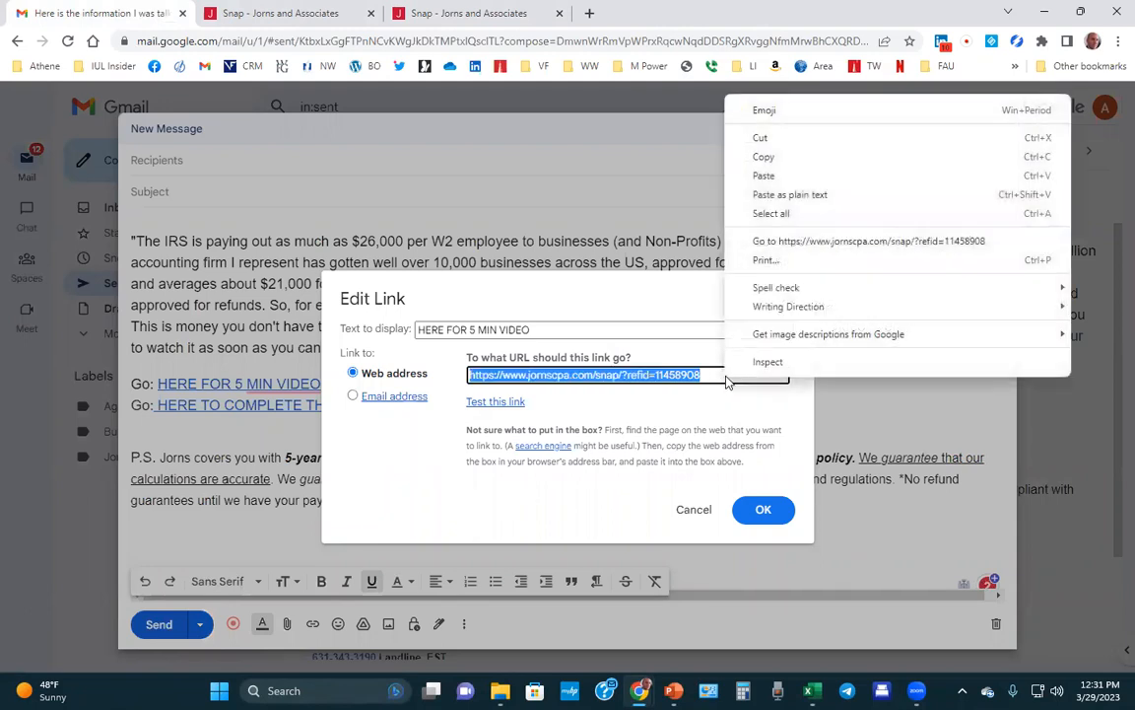
click(765, 176)
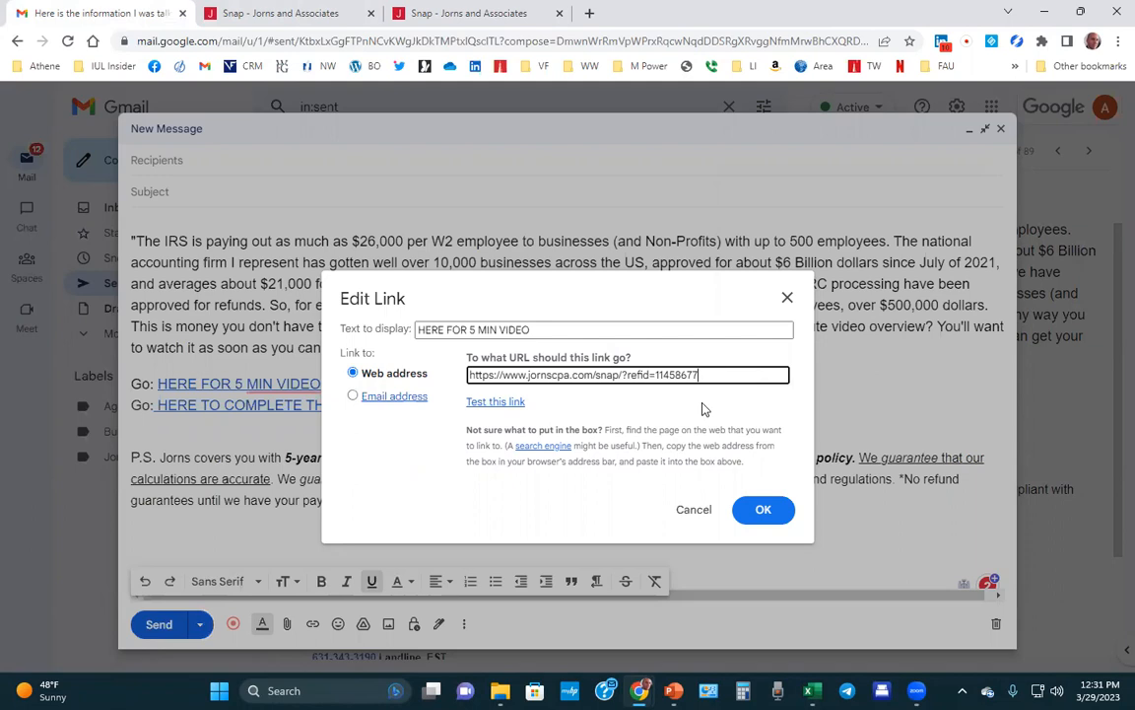
Test that the new video link opens the referral page, then confirm it with OK.
click(496, 404)
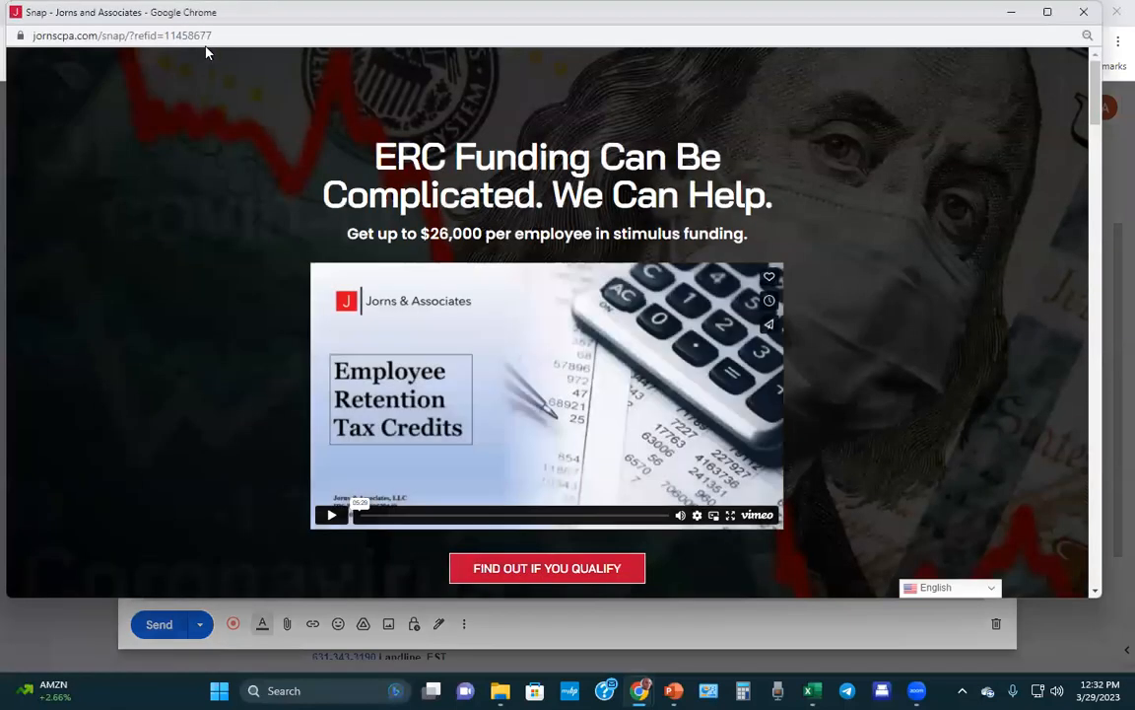
drag(223, 35, 163, 35)
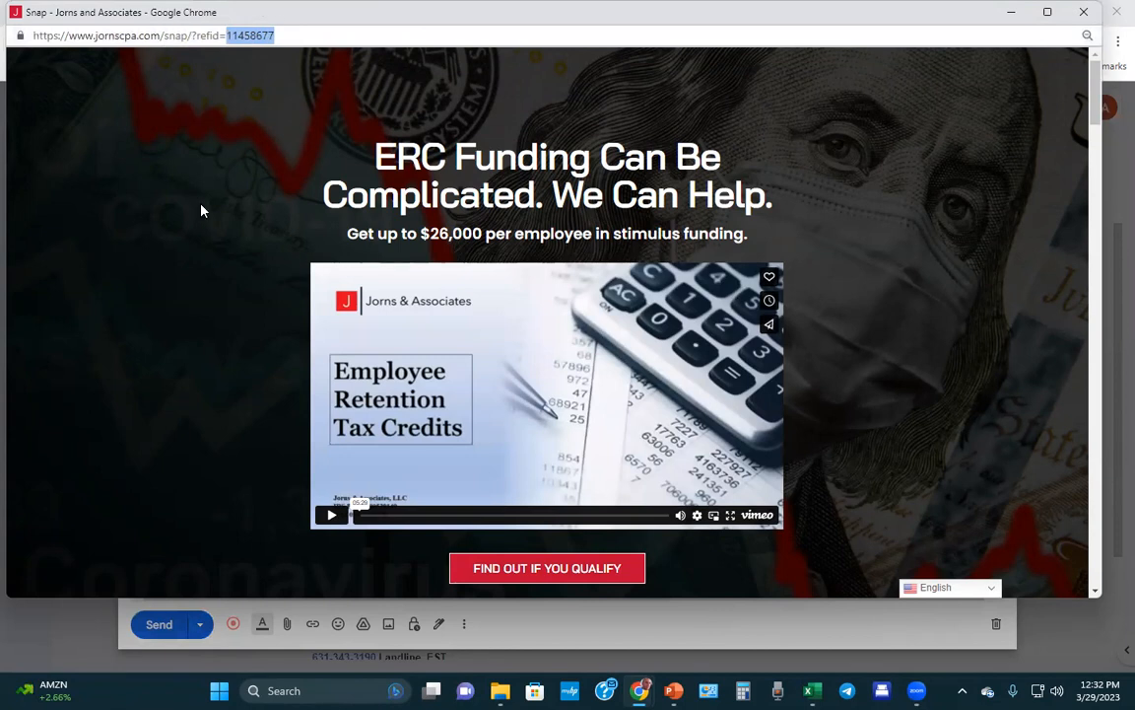
scroll(329, 114, down, 2)
scroll(690, 88, up, 2)
click(1079, 13)
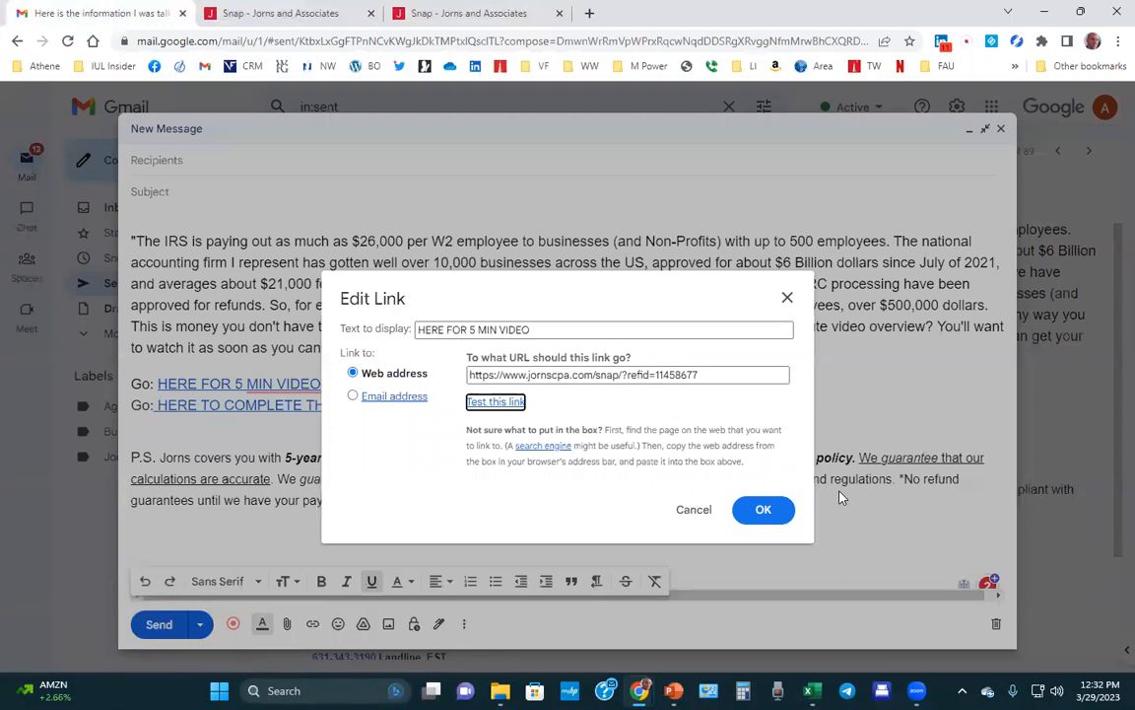
click(767, 510)
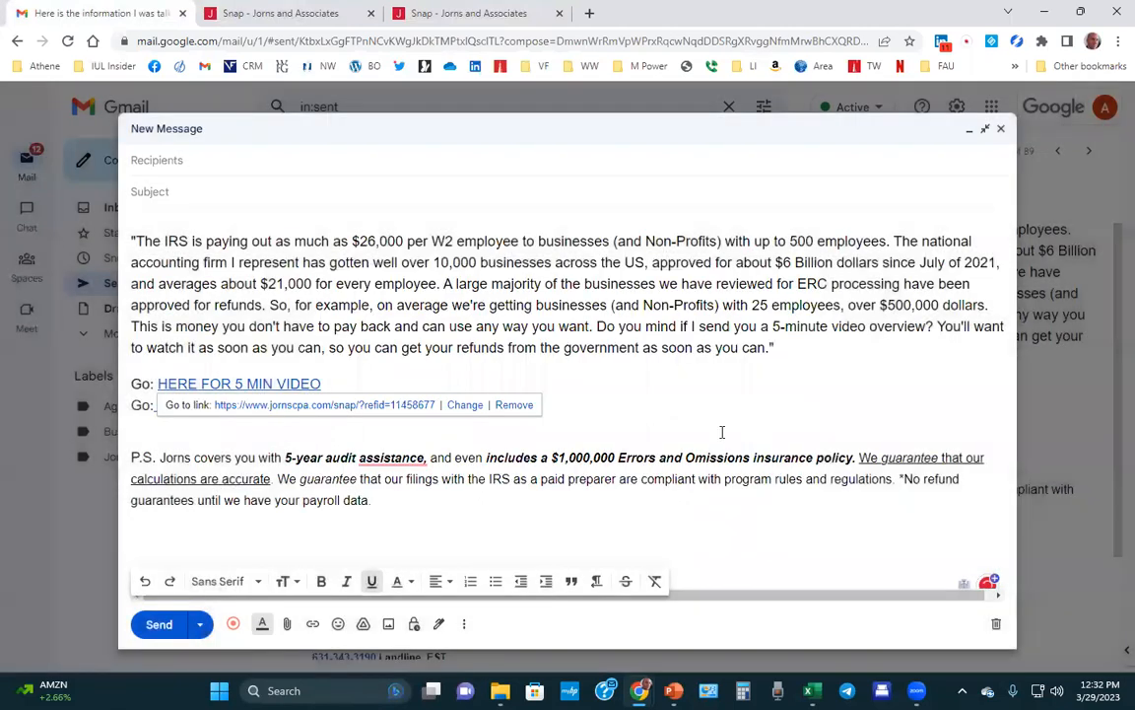
click(537, 438)
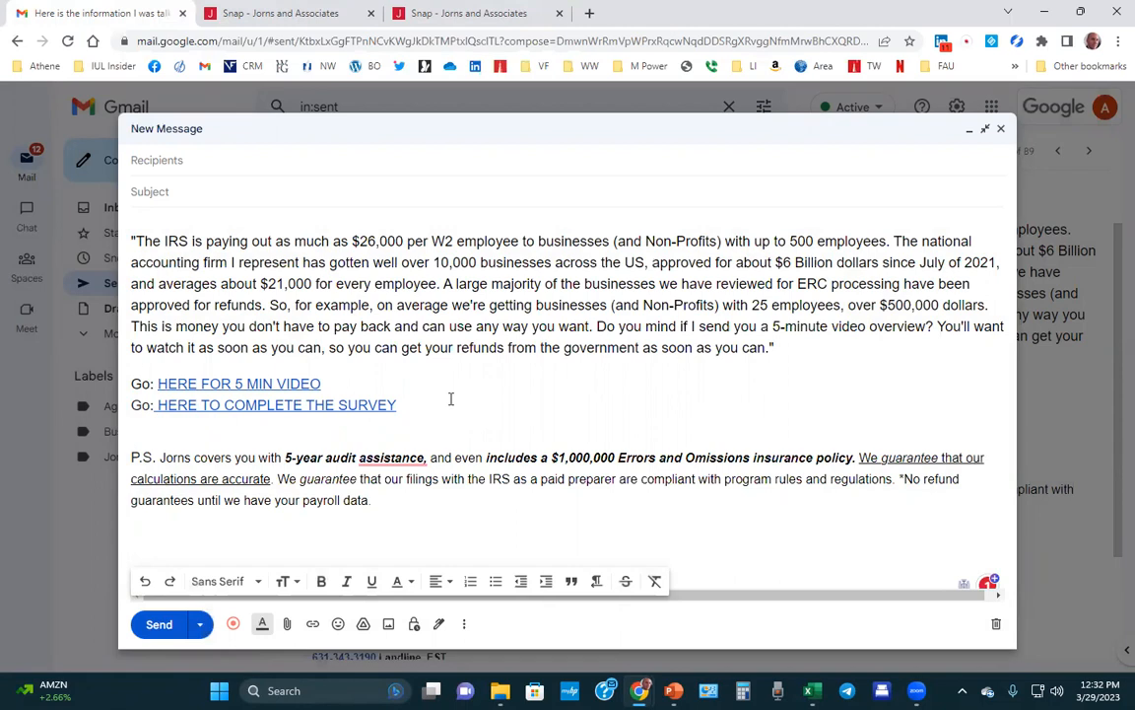
click(445, 13)
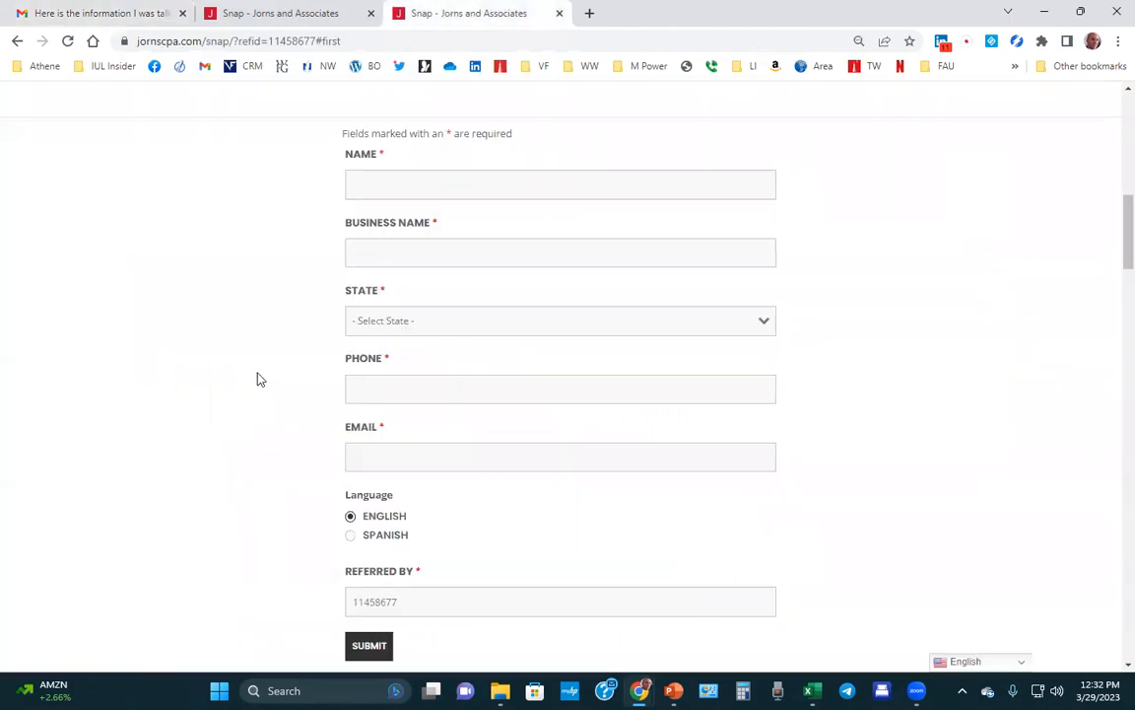
Inspect the sign-up form tab's address and its # marker.
click(299, 14)
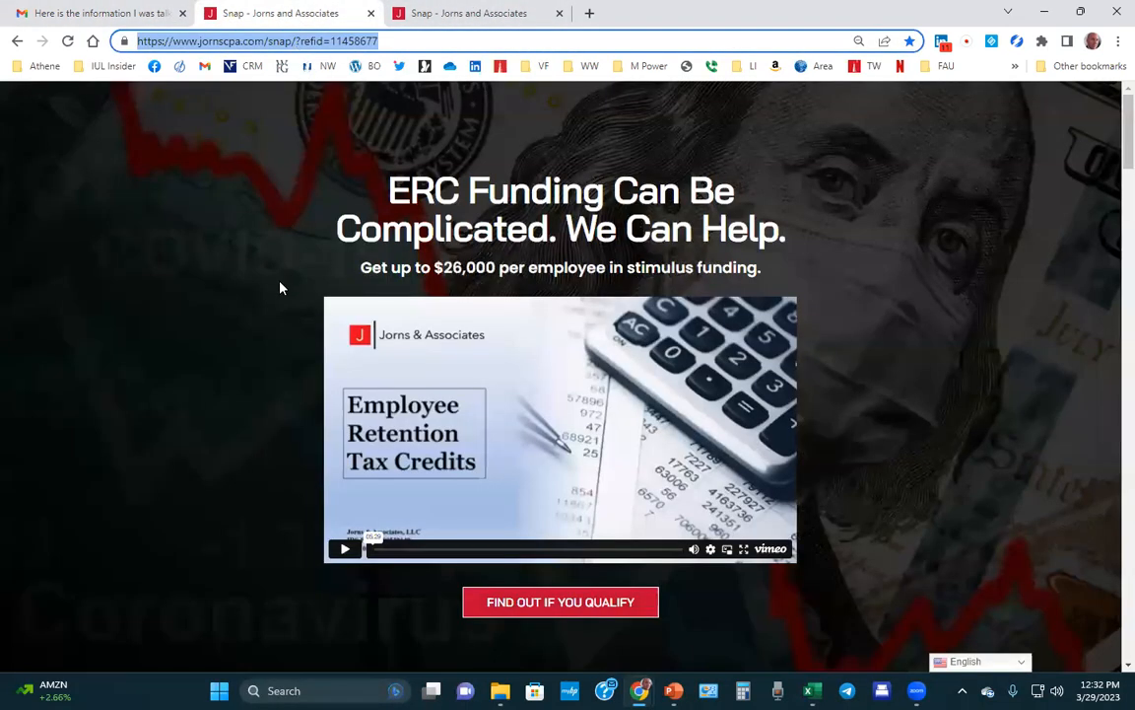
click(469, 14)
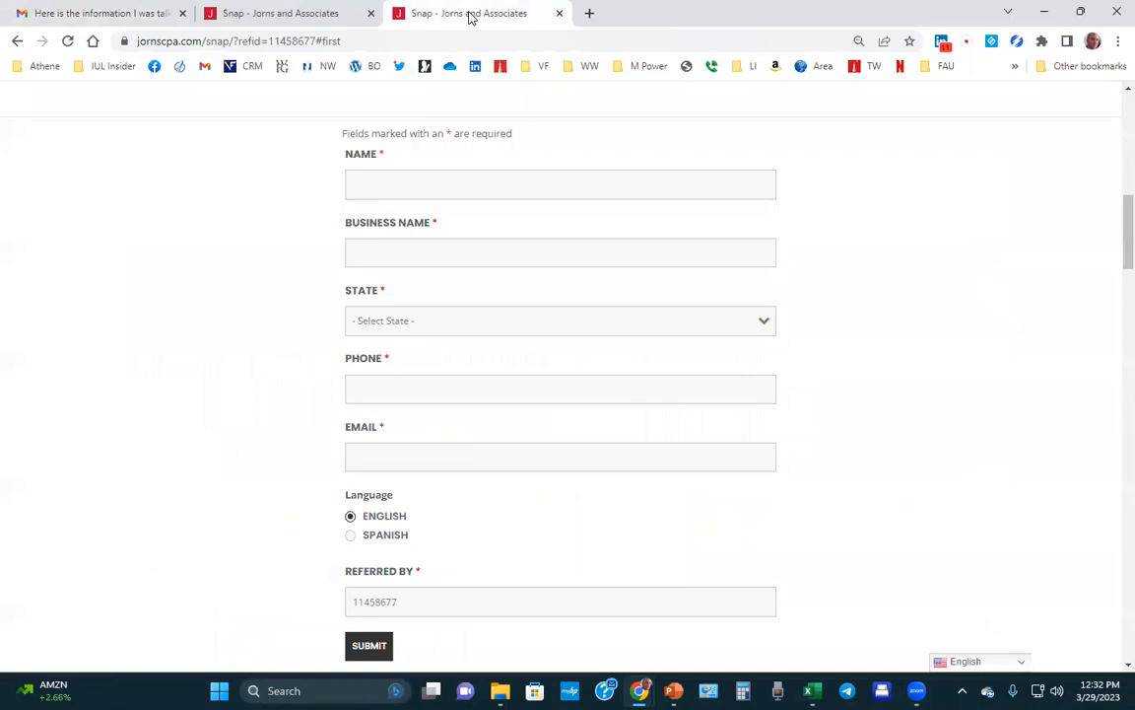
click(296, 17)
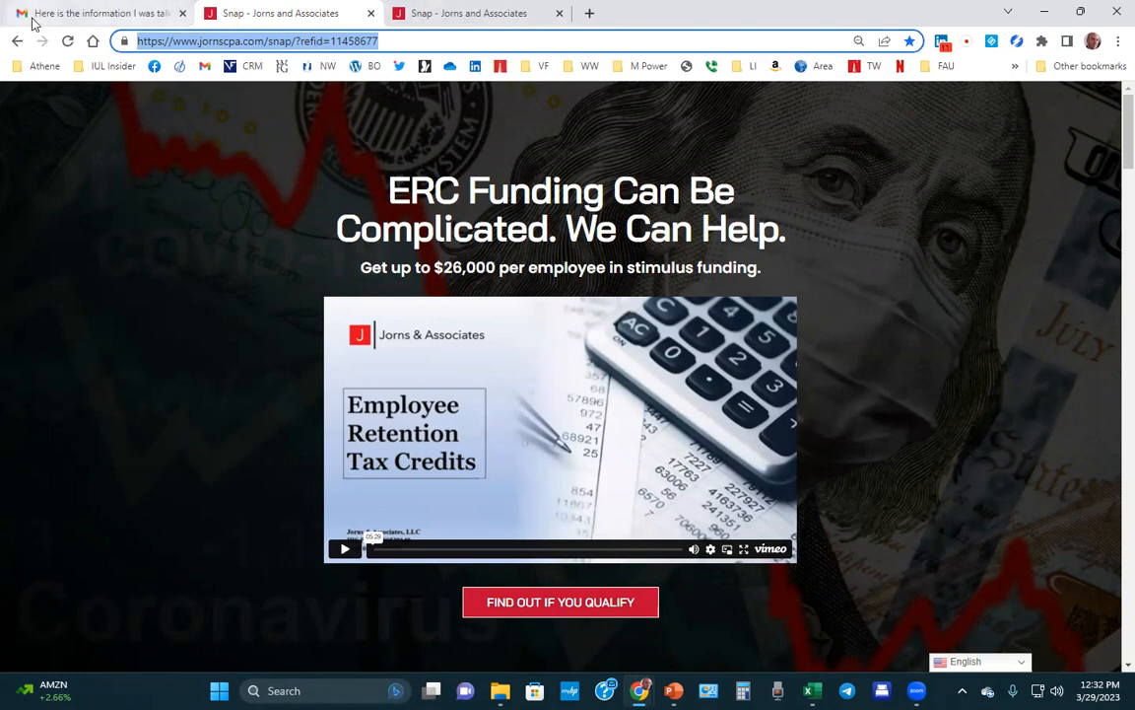
click(443, 15)
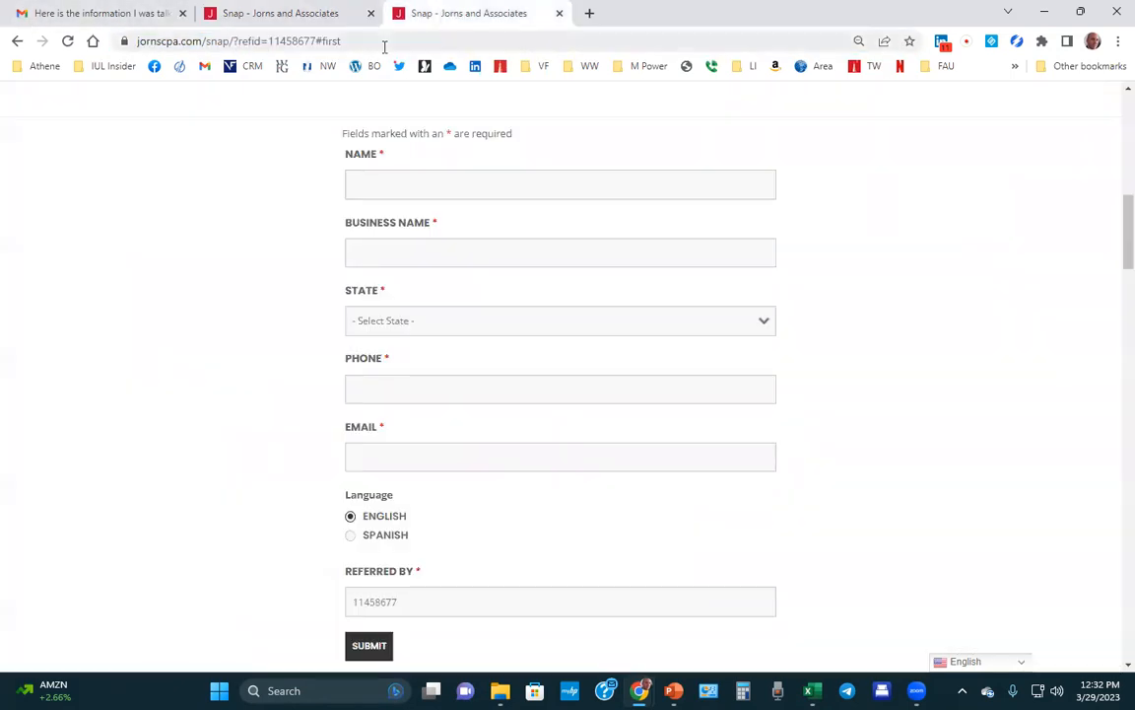
drag(315, 40, 321, 41)
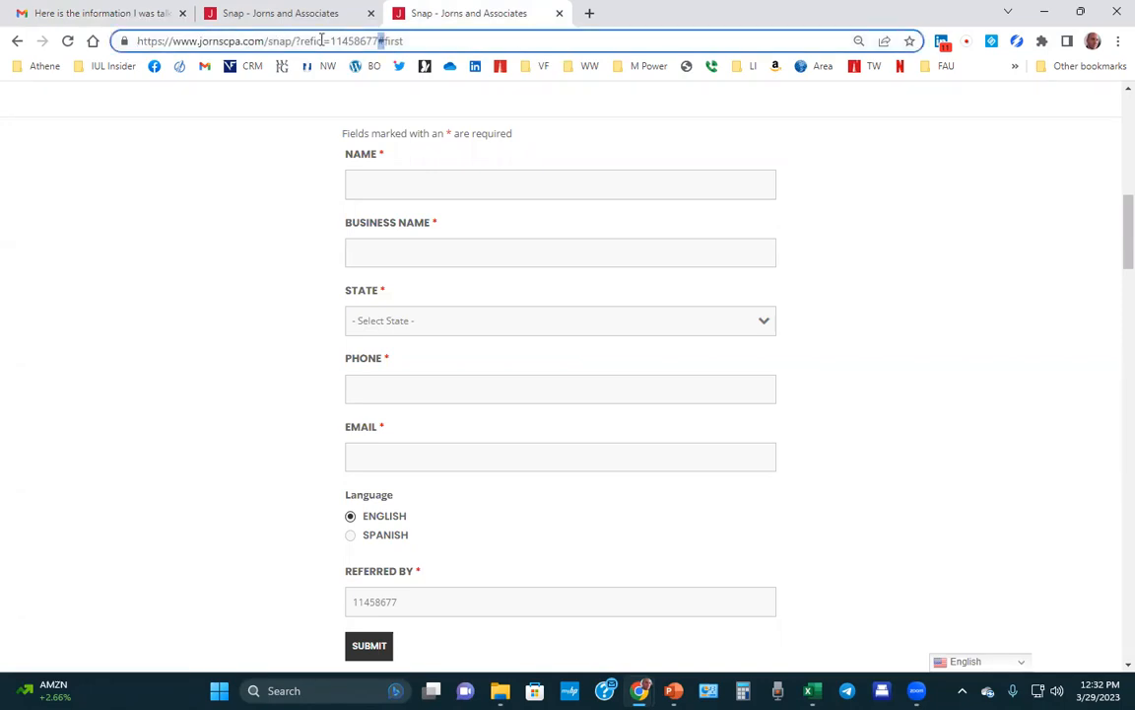
click(410, 43)
Append #first to the funding page address to reach the sign-up form with the referral ID.
click(284, 15)
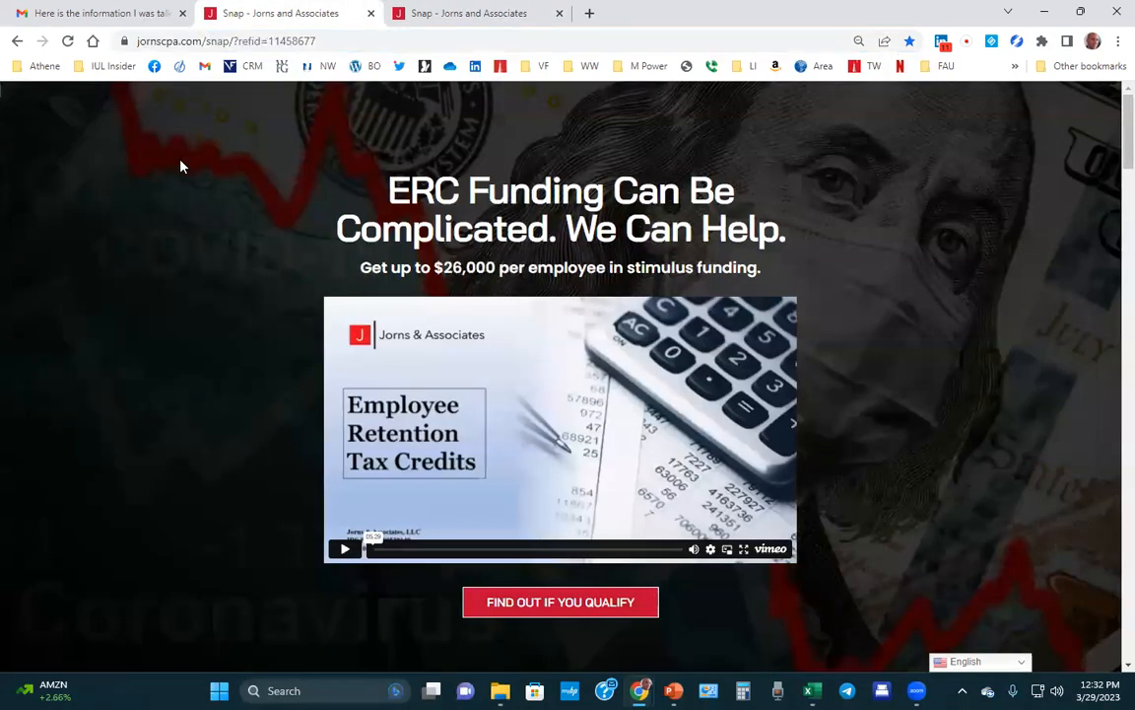
click(332, 39)
click(338, 44)
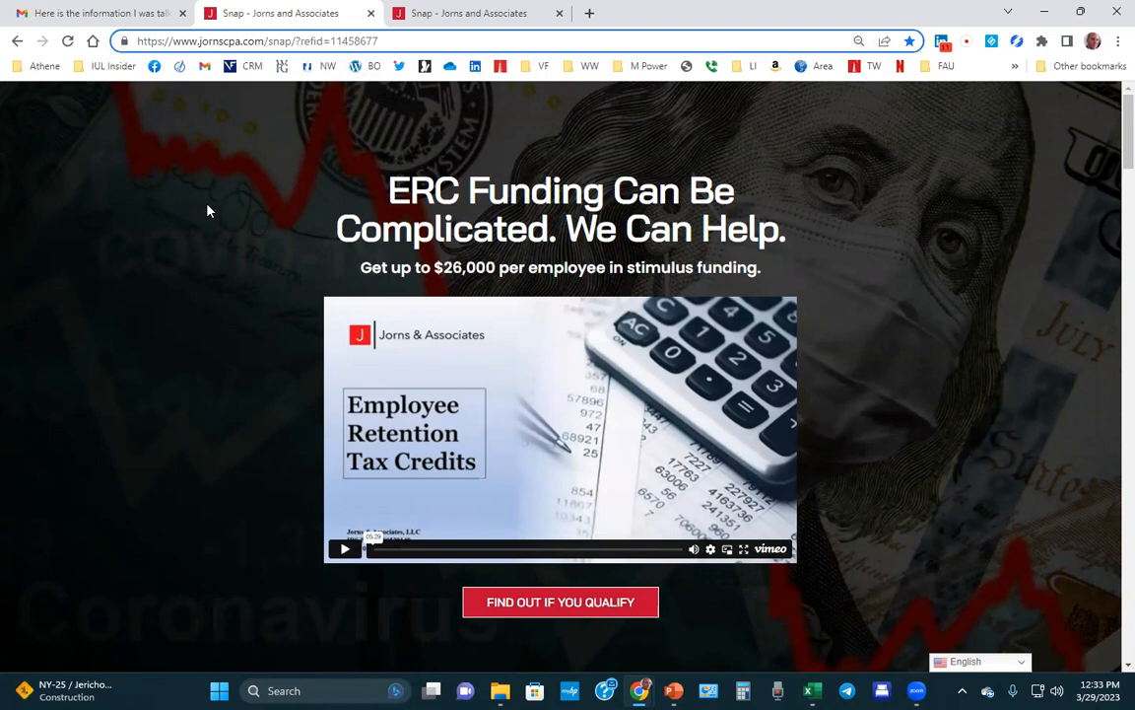
text(#)
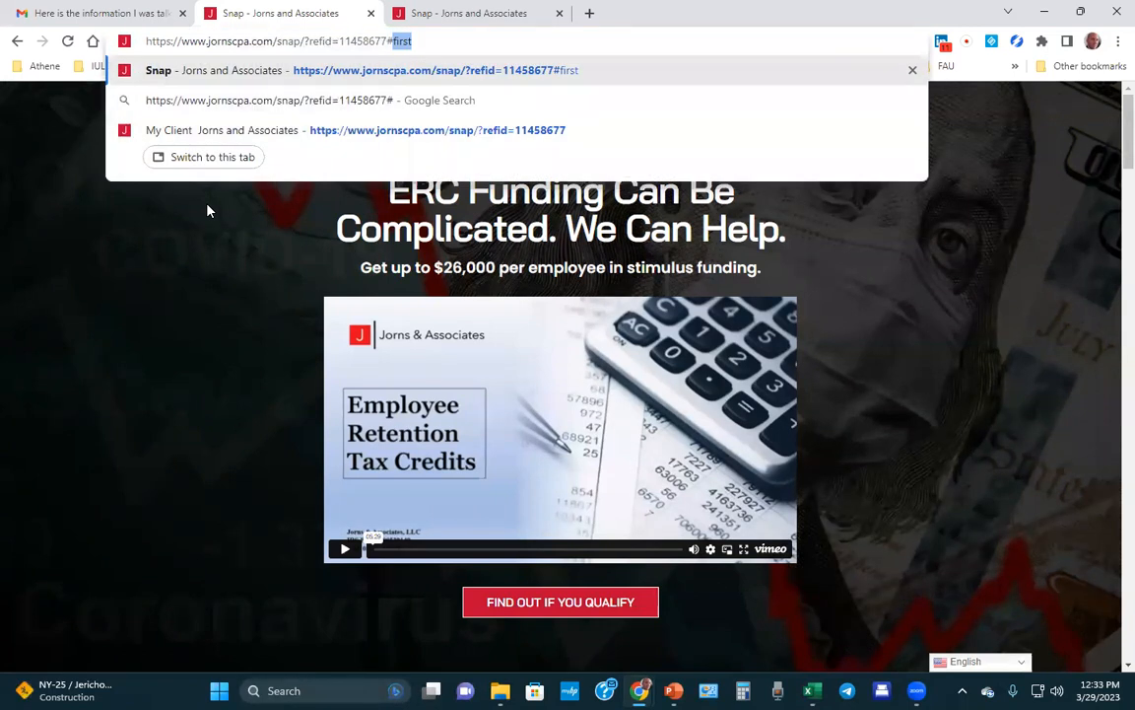
text(fi)
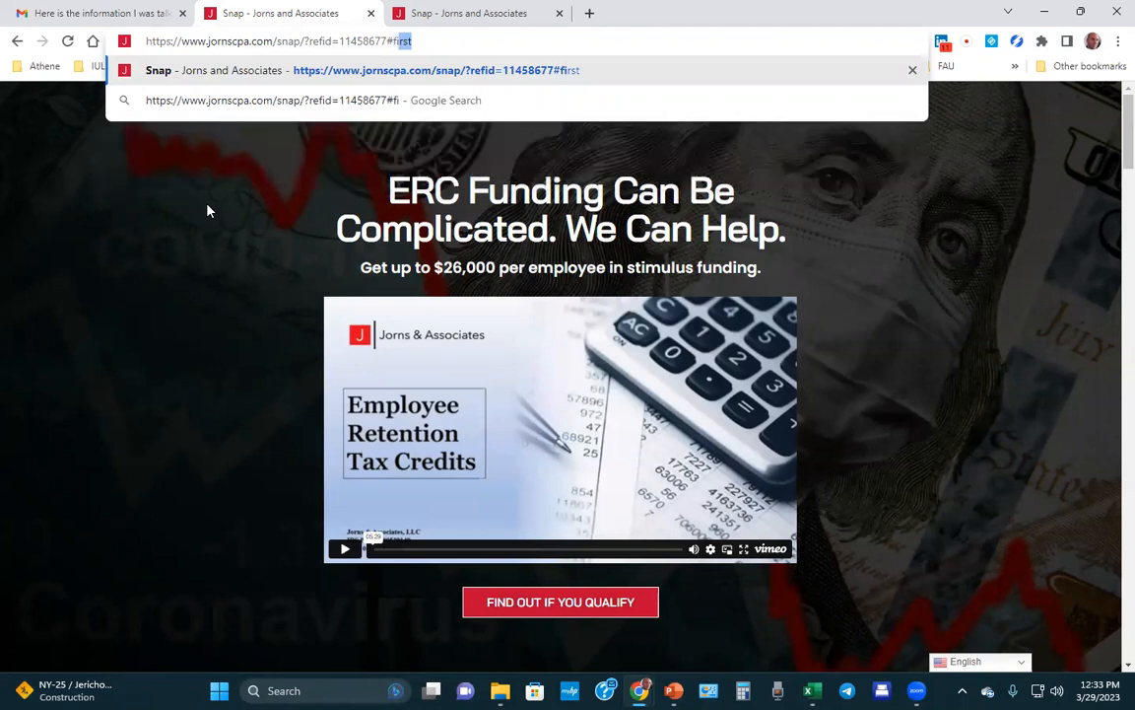
text(rst)
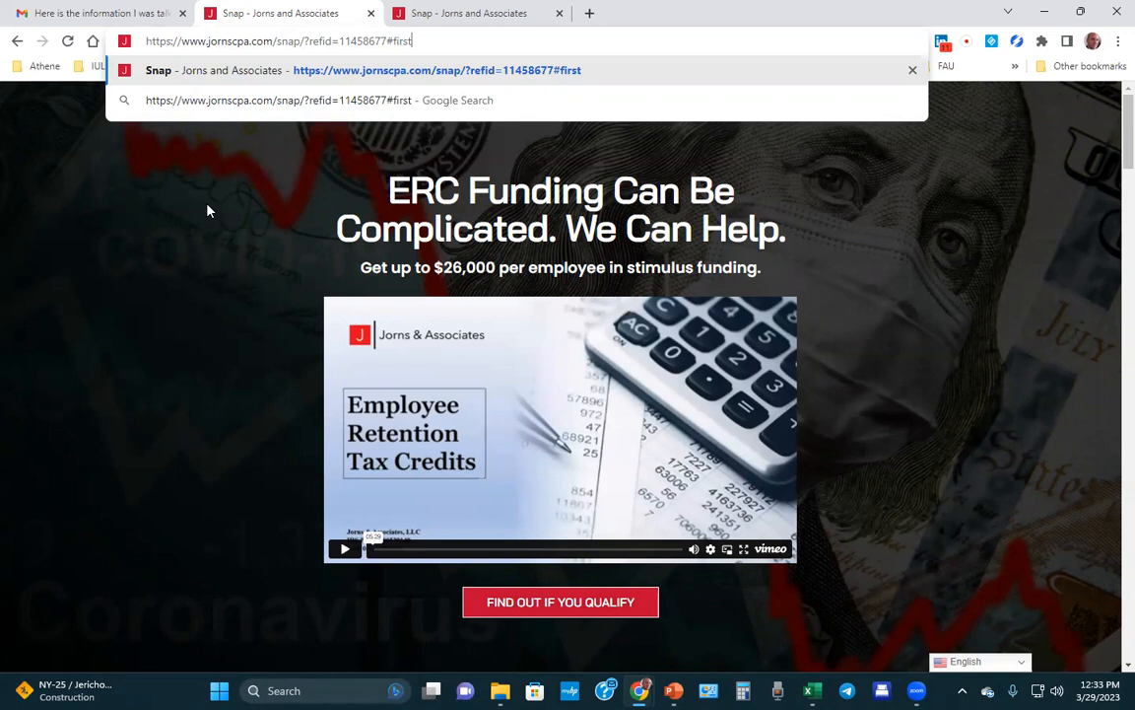
key(Return)
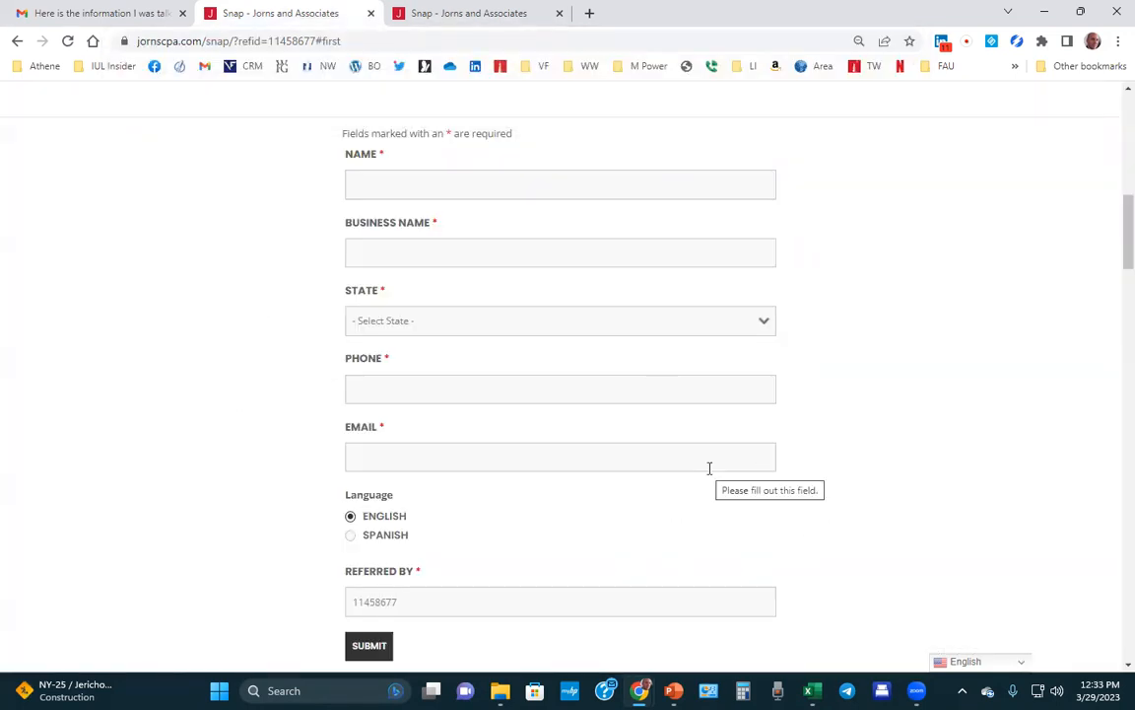
double_click(449, 607)
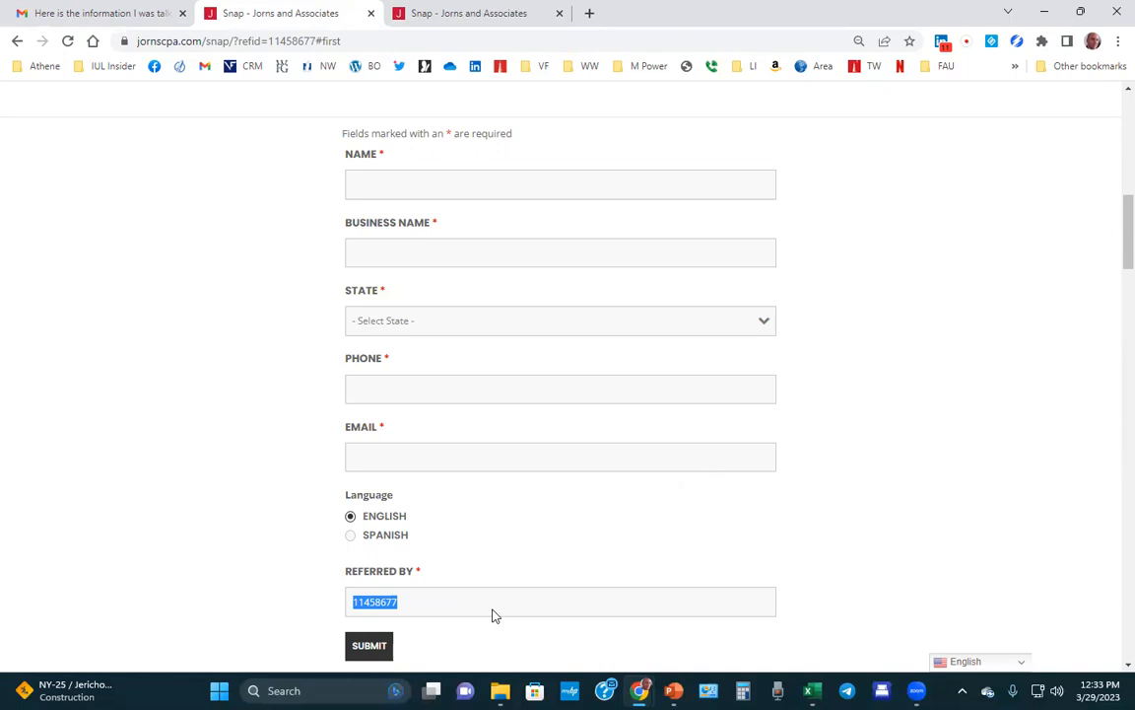
Copy the full page address including #first and the referral ID.
double_click(394, 43)
key(ctrl+a)
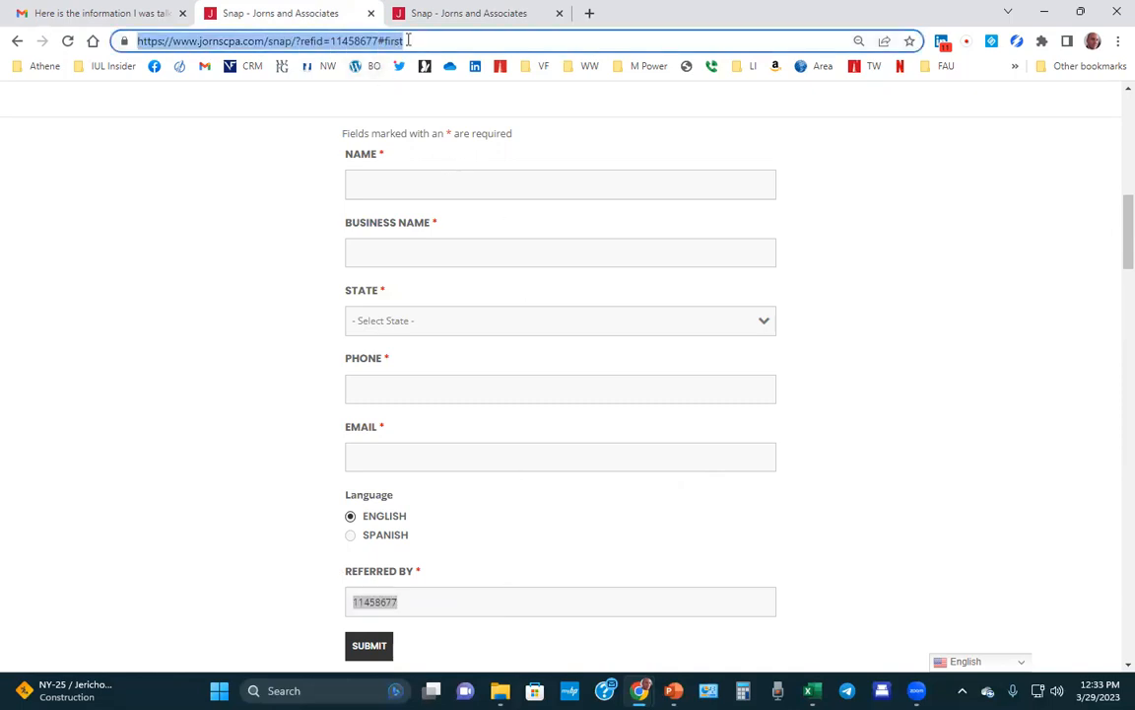
right_click(407, 43)
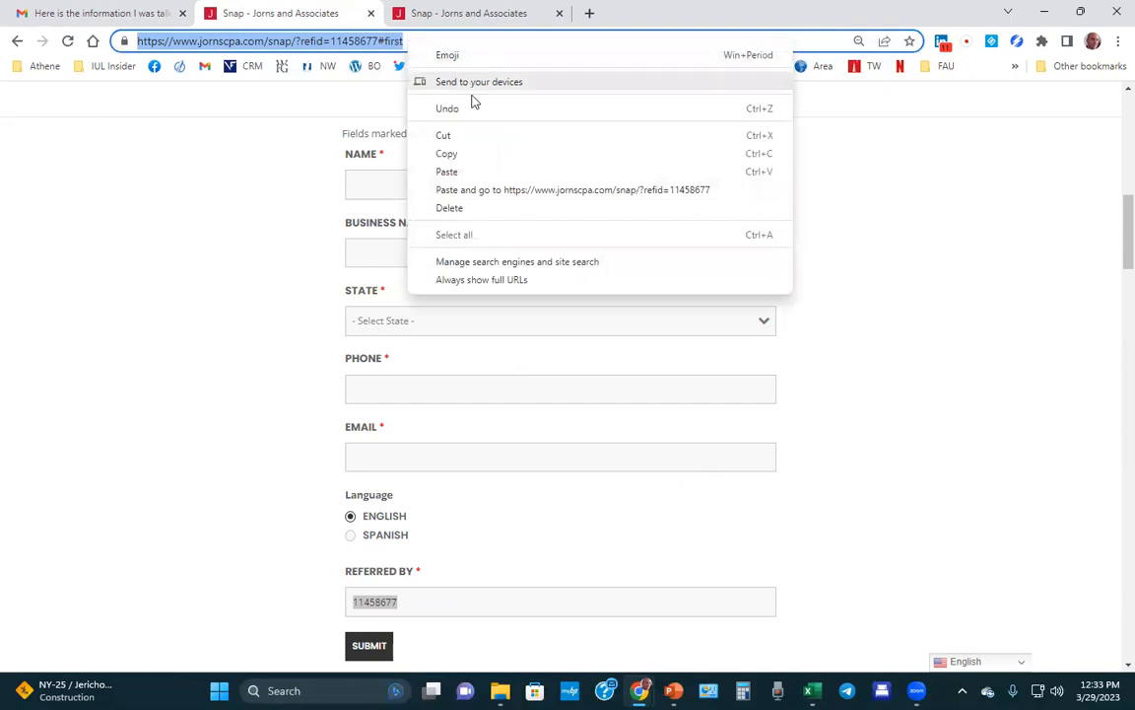
click(466, 154)
click(150, 12)
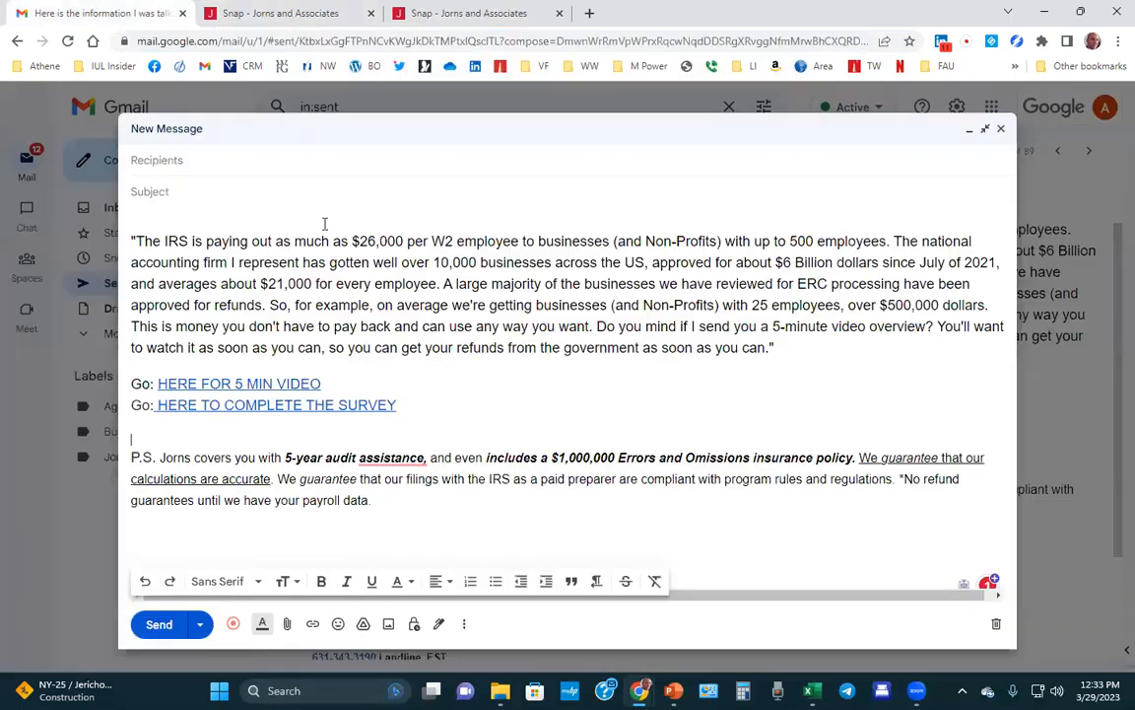
click(352, 406)
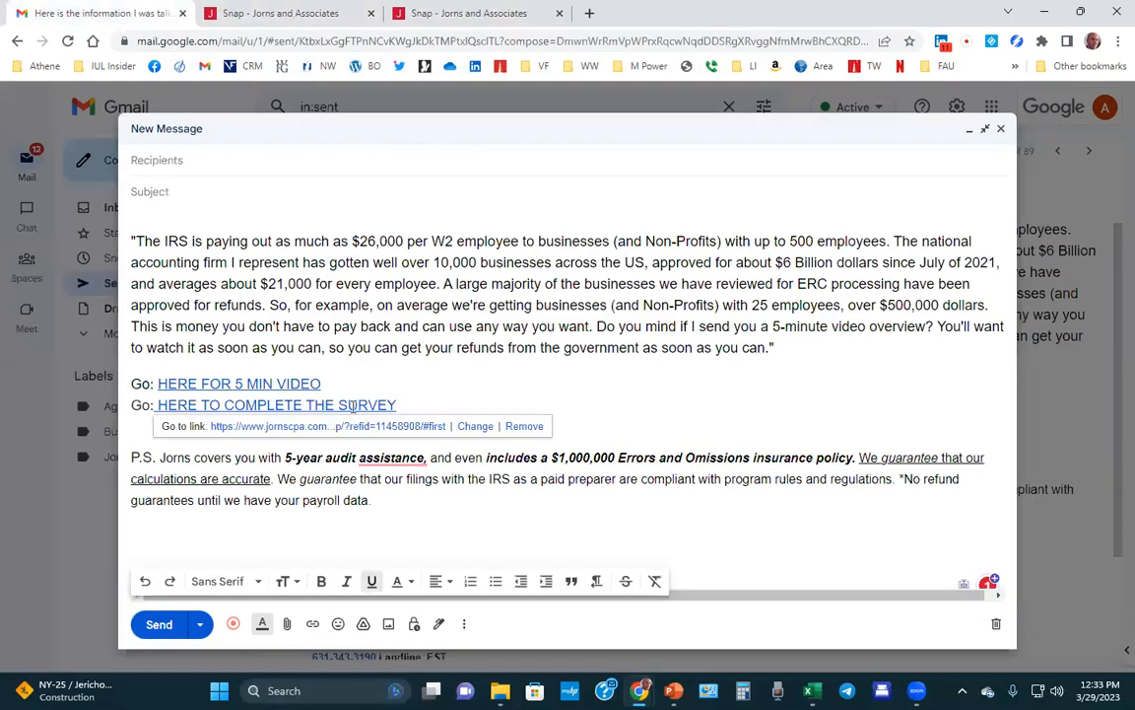
click(475, 426)
triple_click(737, 376)
key(ctrl+v)
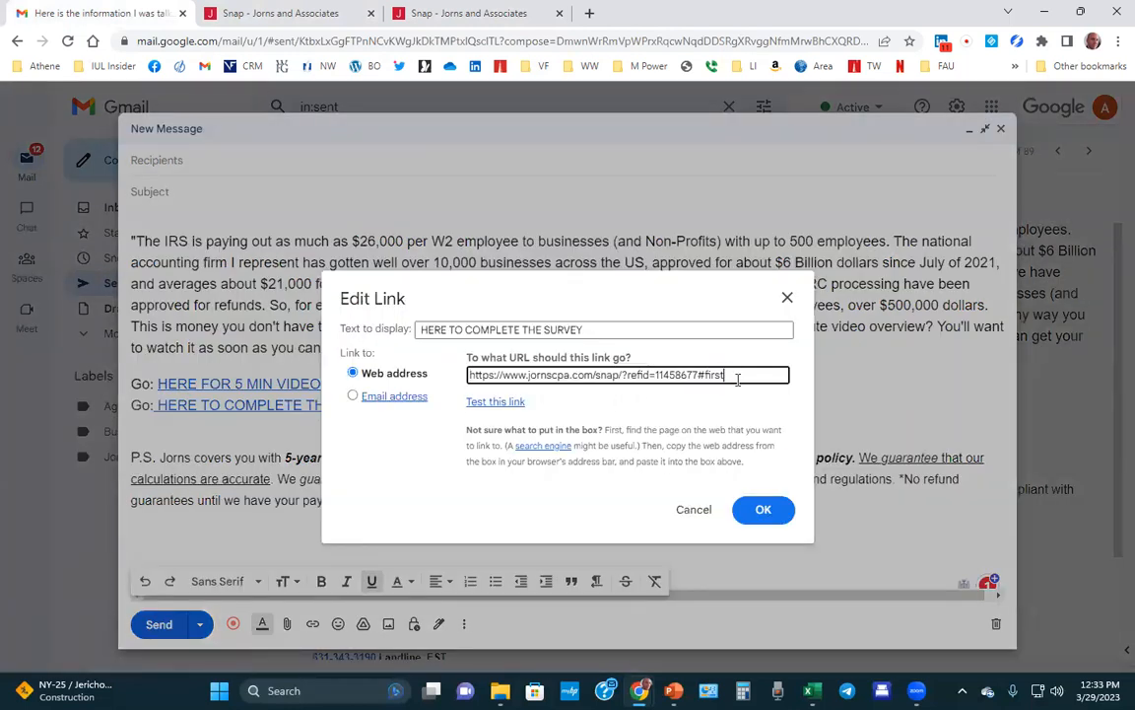
click(729, 408)
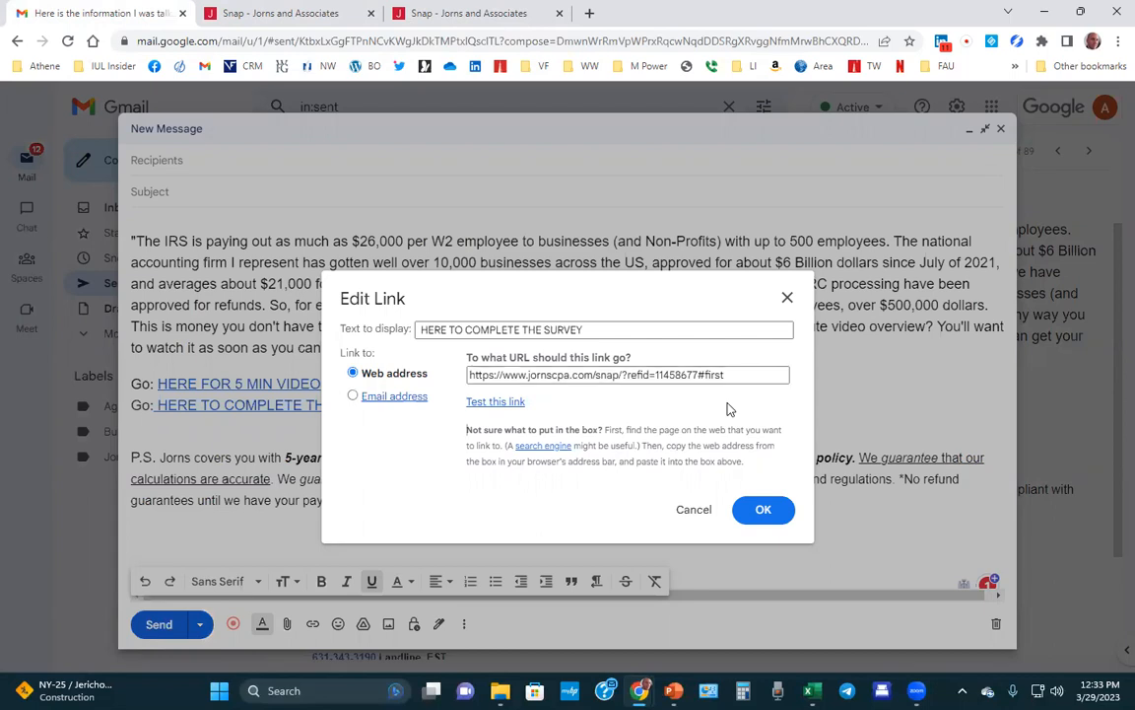
click(502, 403)
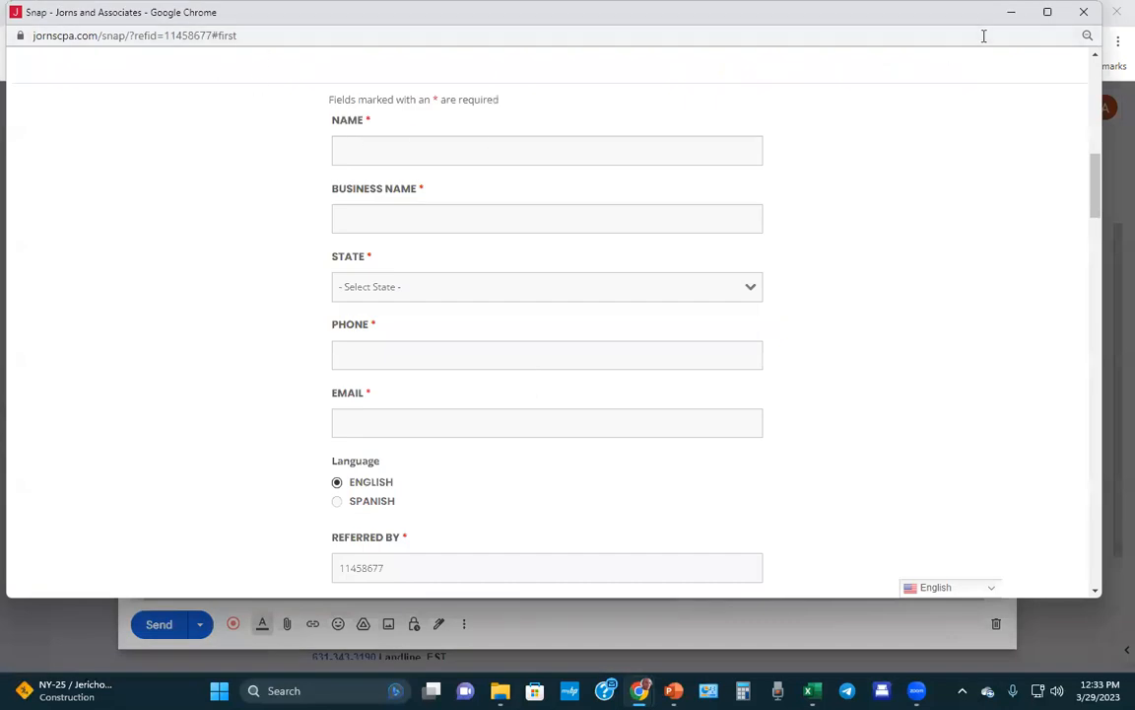
click(1084, 12)
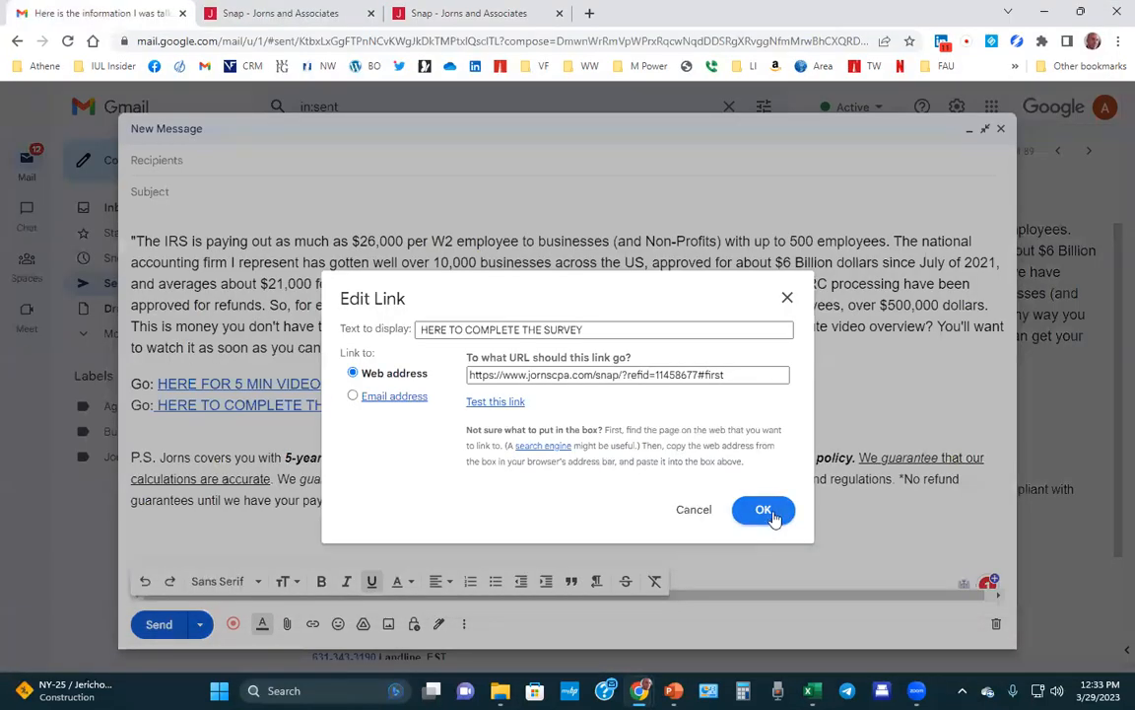
click(765, 510)
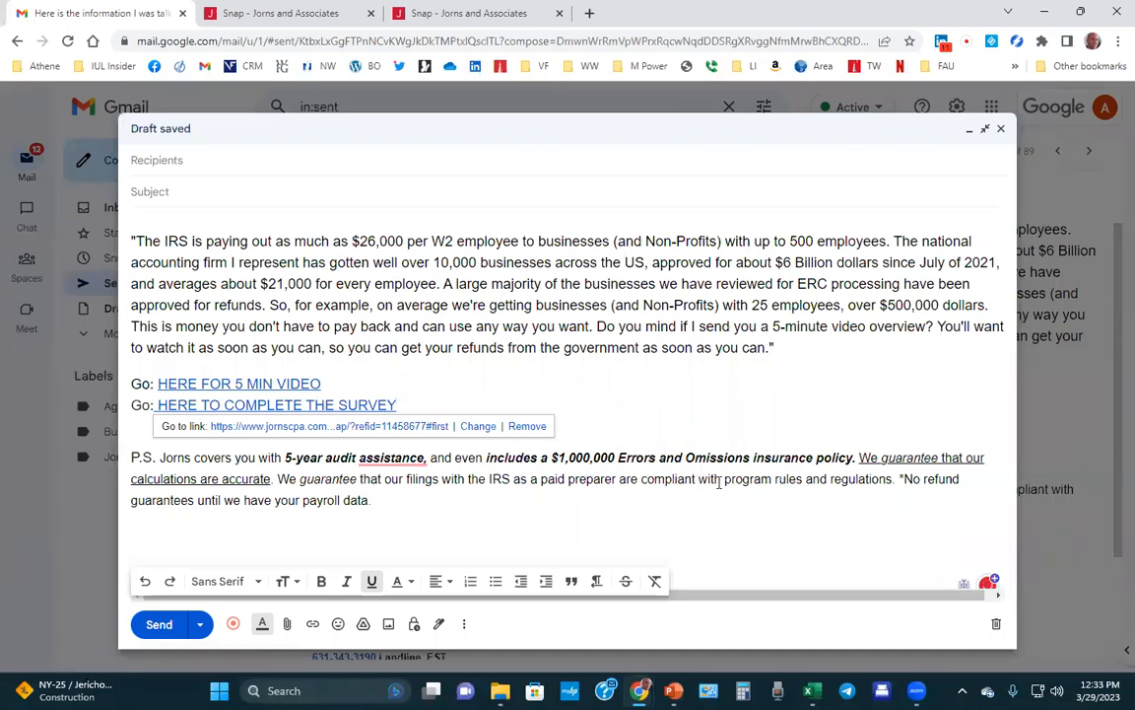
Minimize the draft and select the sent email's subject 'Here is the information I was talking about!'.
click(968, 134)
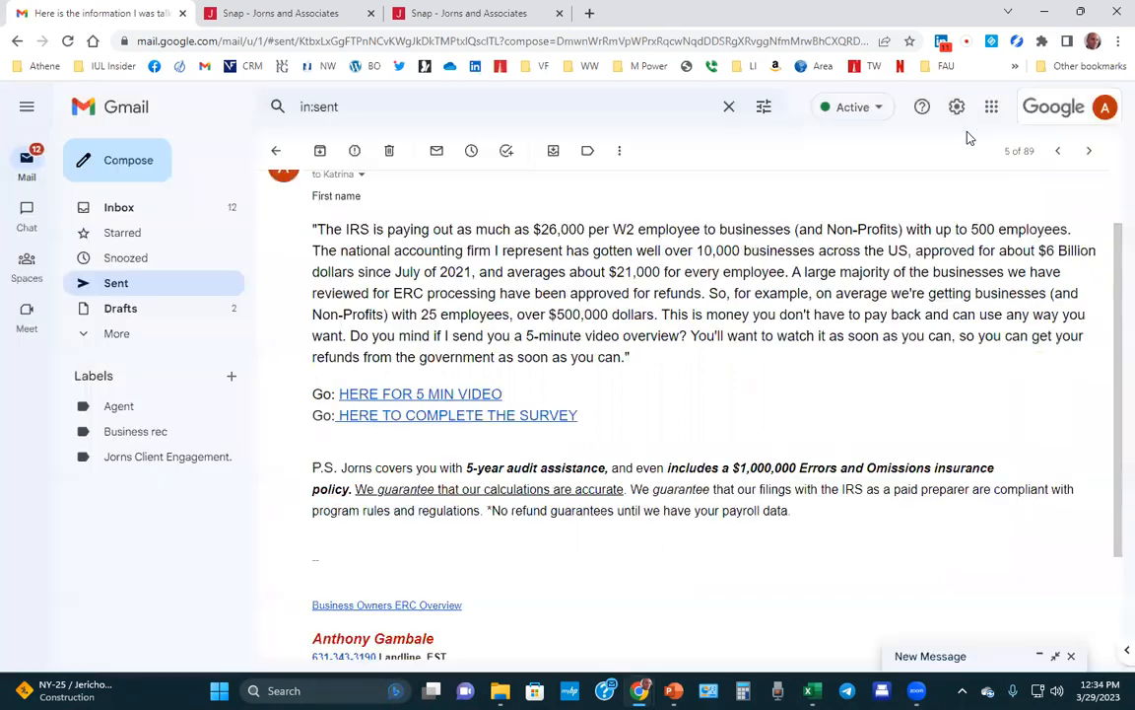
scroll(519, 325, up, 2)
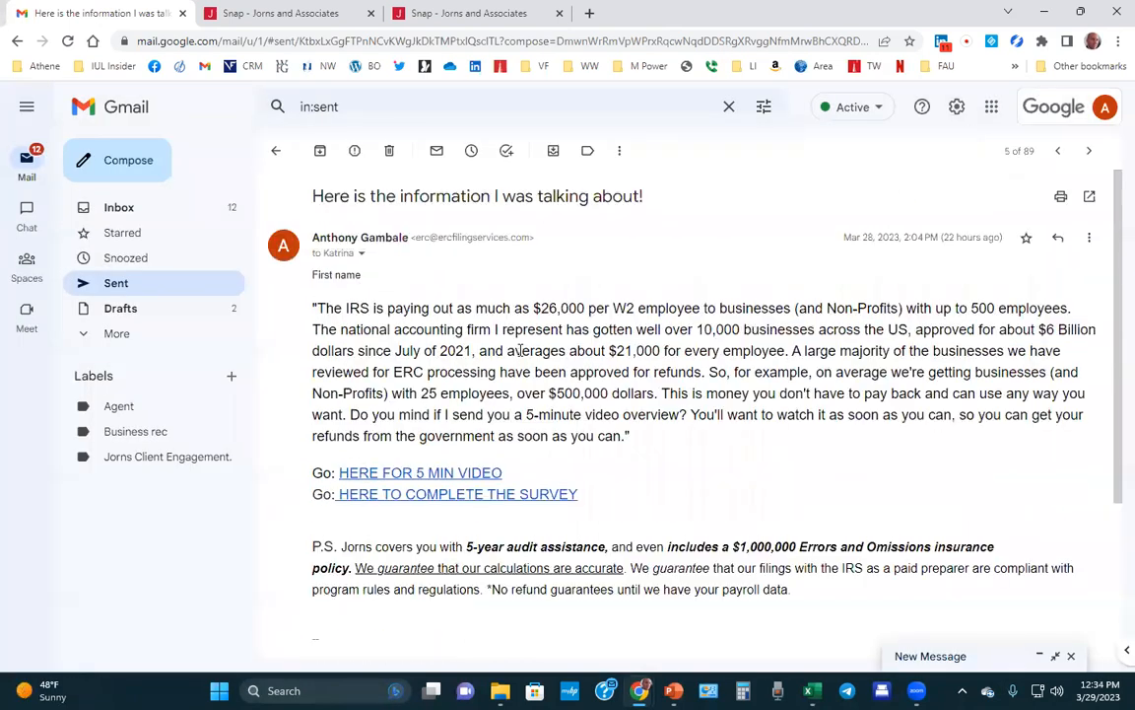
triple_click(451, 197)
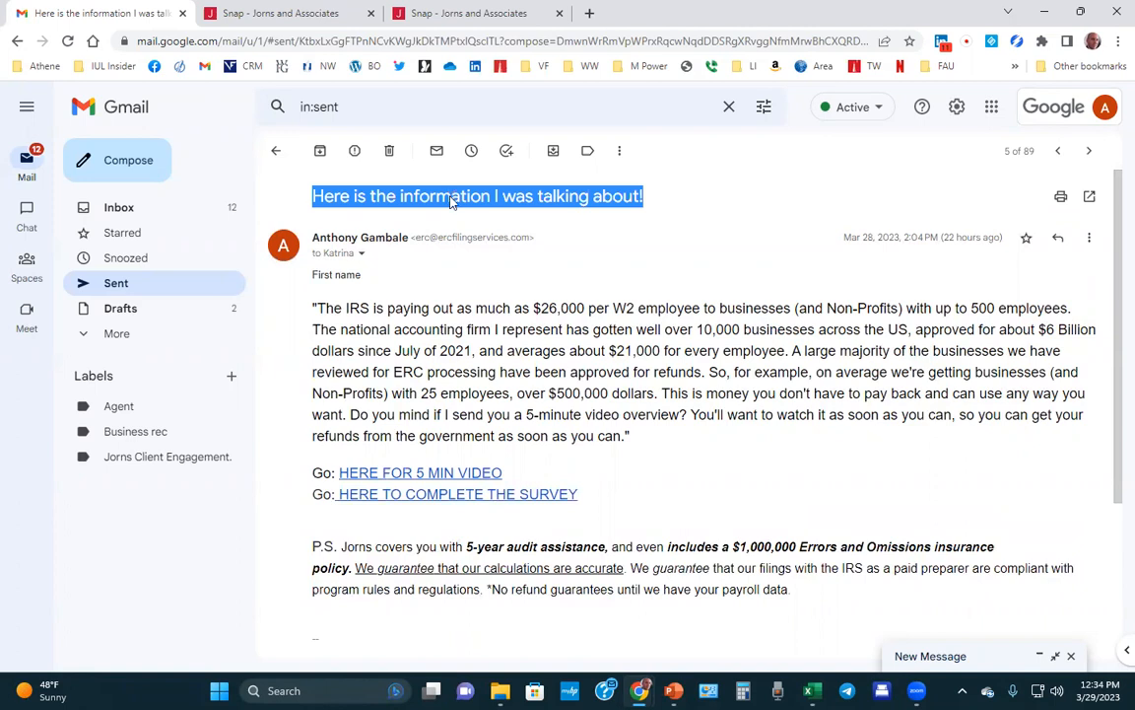
Copy the sent subject and enter 'Here is the information I was talking about!' as the draft's subject.
right_click(453, 197)
click(476, 217)
click(468, 197)
right_click(470, 196)
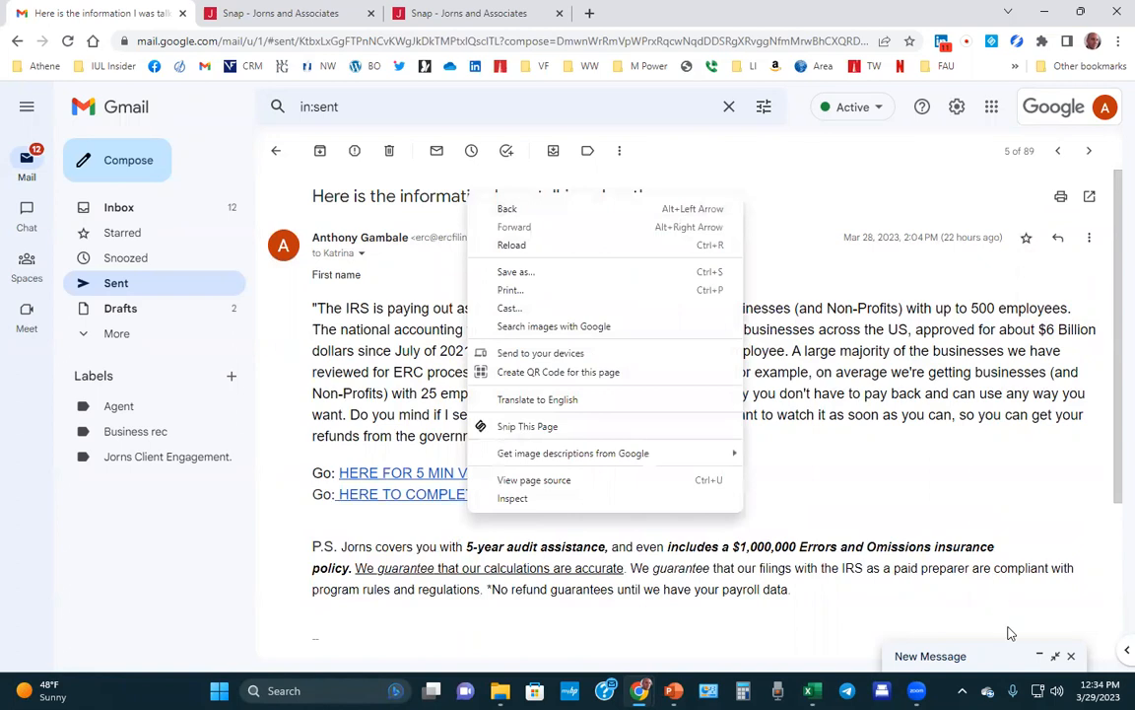
click(1057, 657)
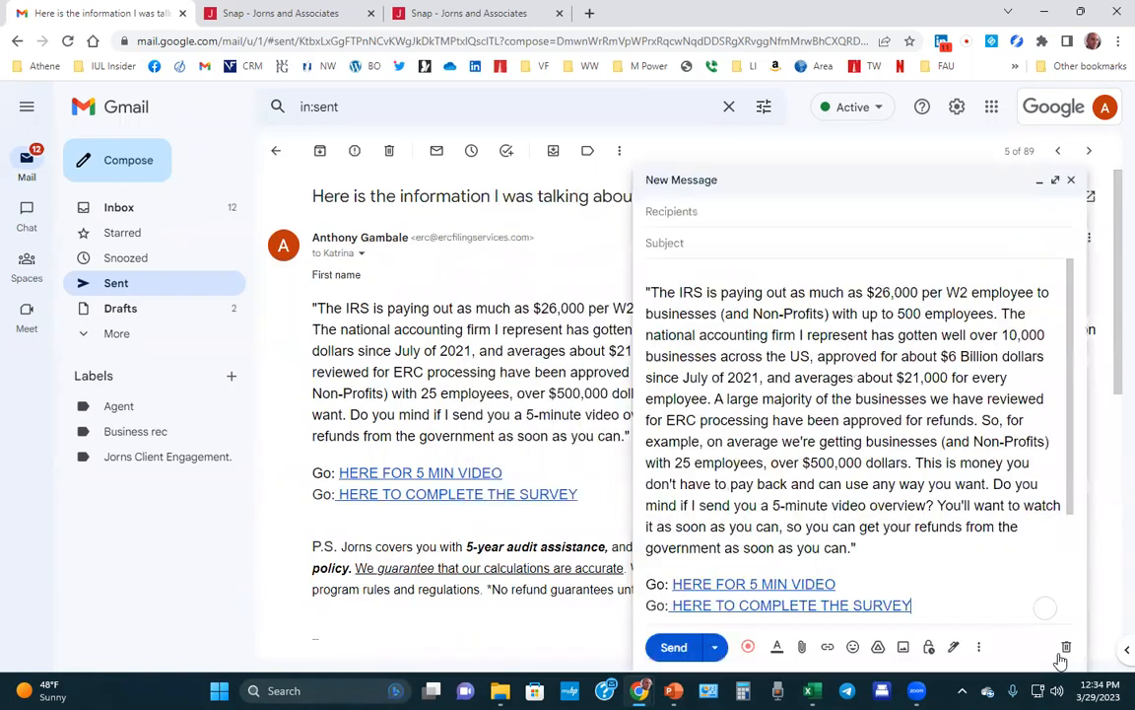
click(712, 244)
text(Here is the information I was talking about!)
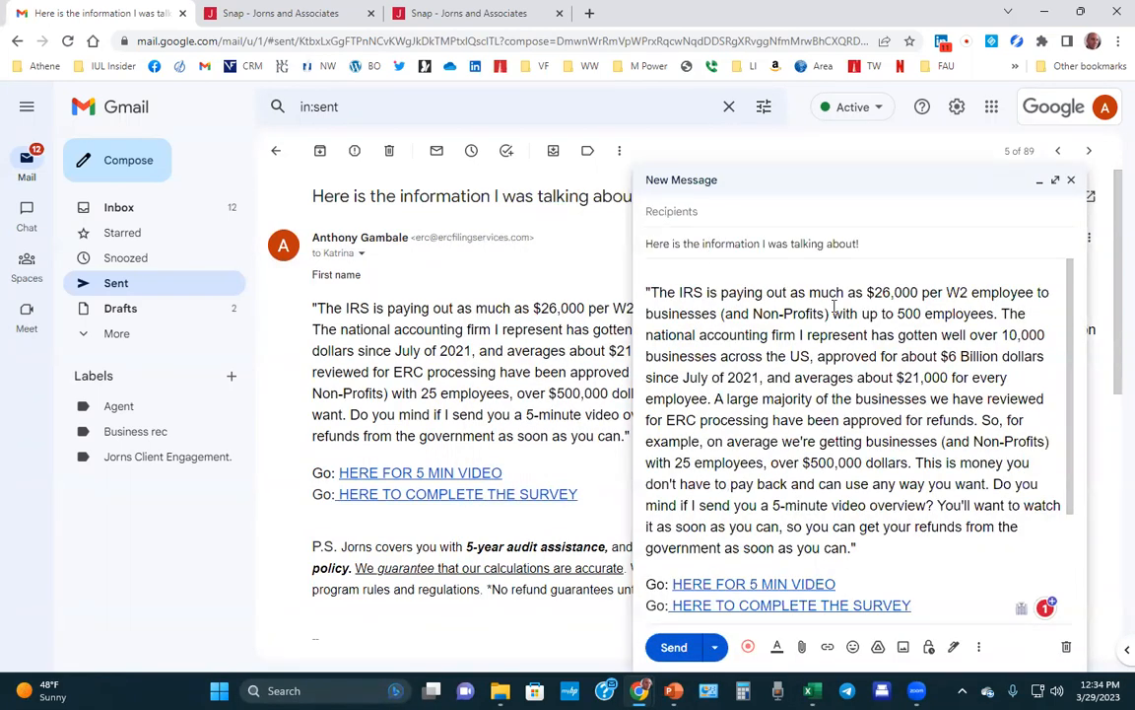
scroll(789, 355, down, 3)
scroll(852, 373, up, 3)
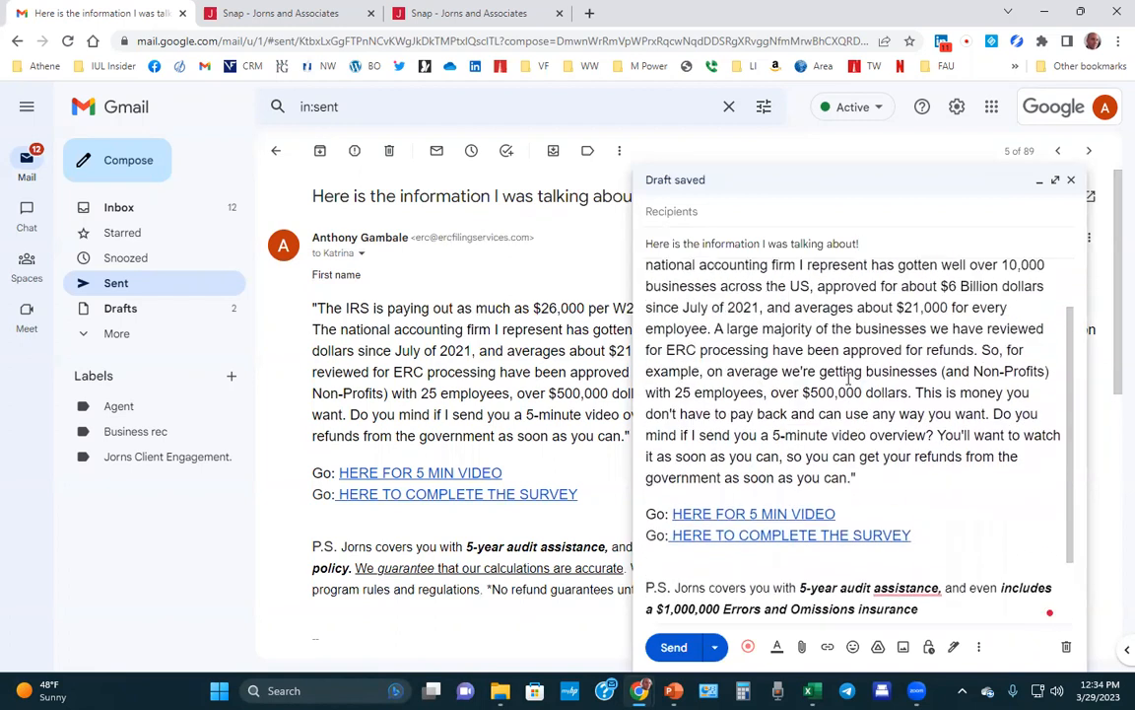
scroll(852, 373, down, 2)
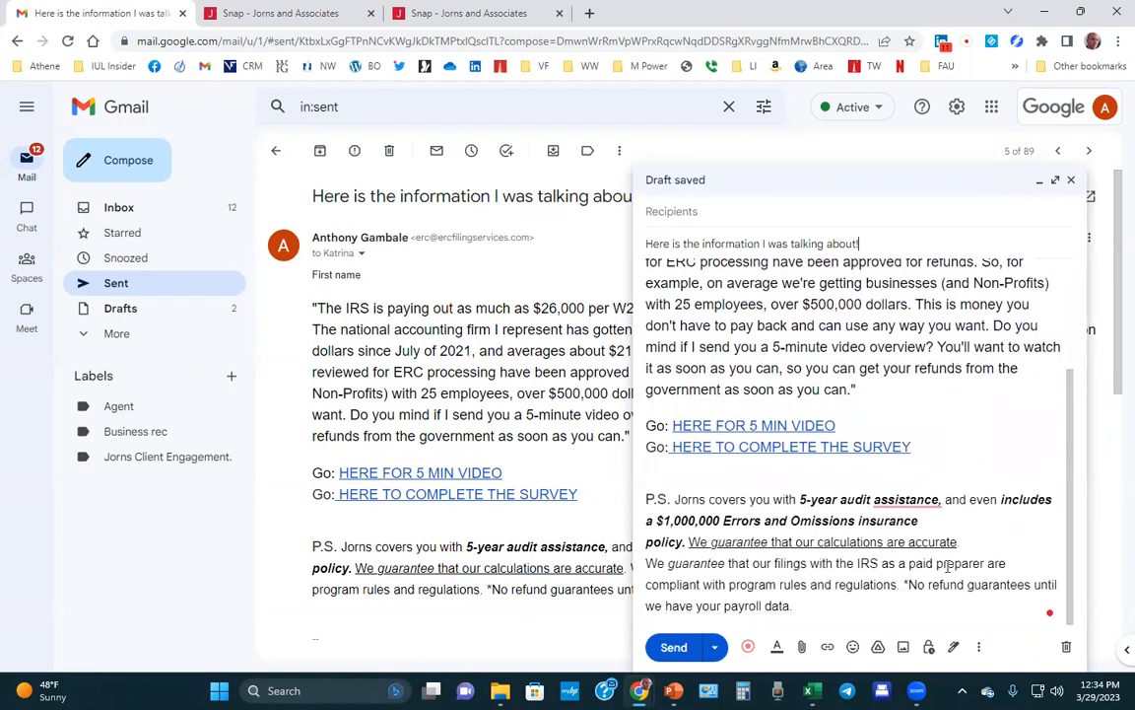
Save the draft over its matching template, then discard the draft.
click(981, 652)
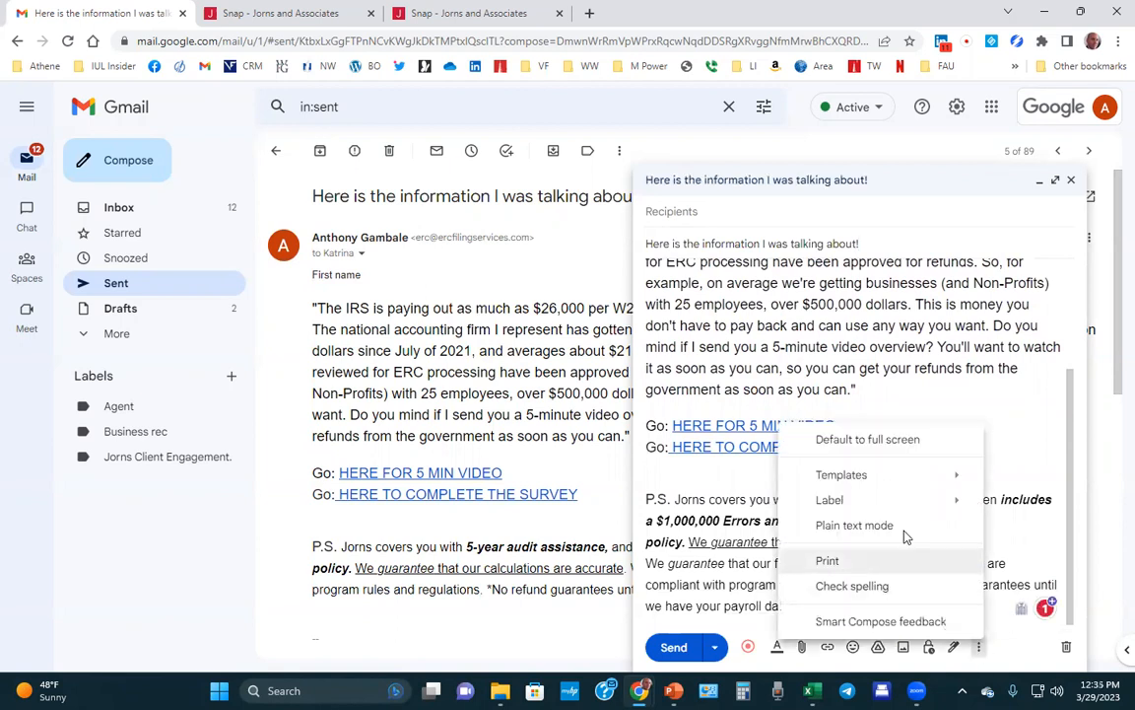
mouse_move(843, 480)
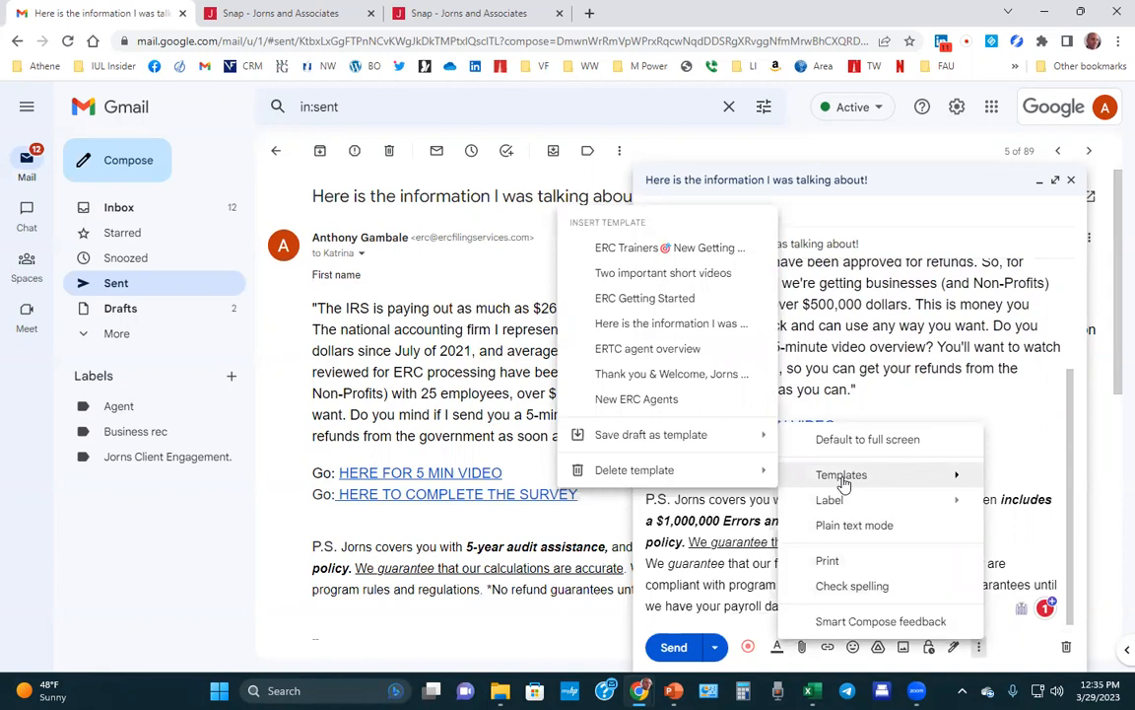
mouse_move(626, 436)
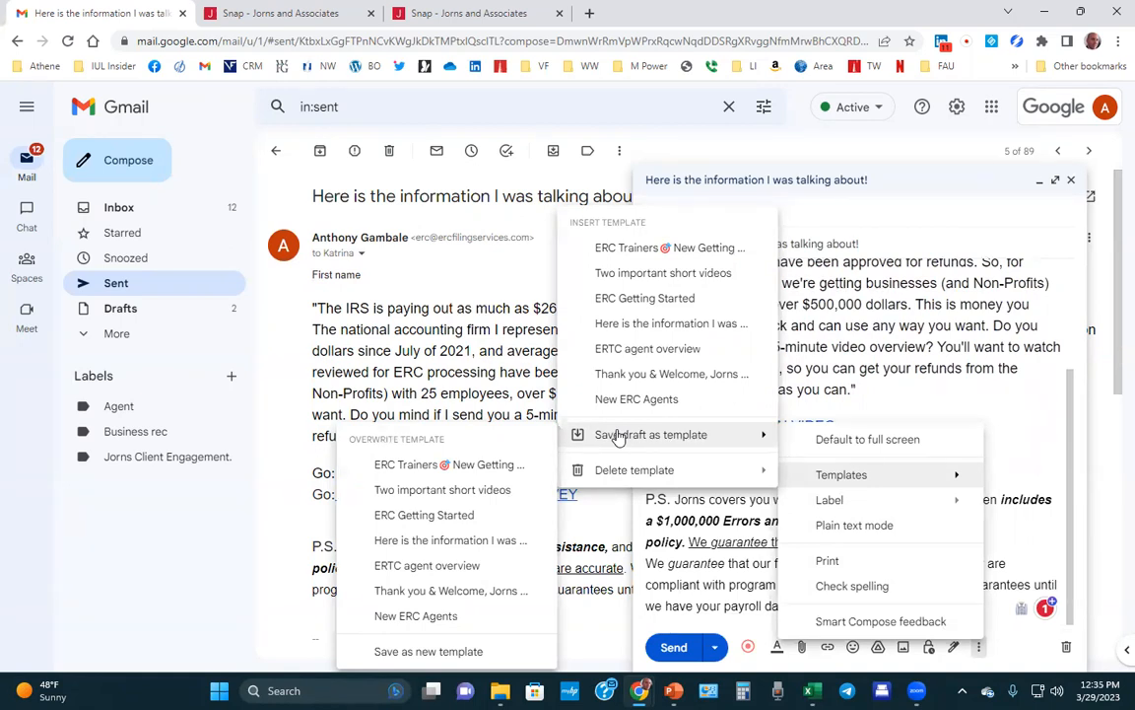
click(1066, 648)
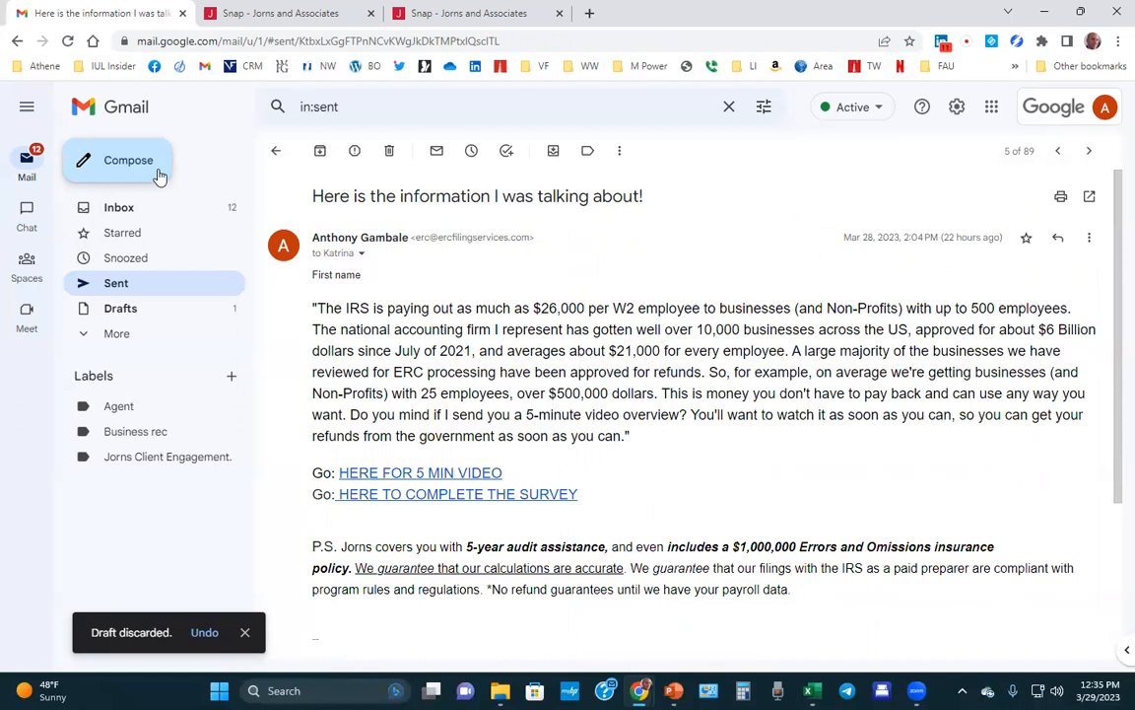
Insert the 'Here is the information…' template into a new message and highlight the signature block.
click(84, 162)
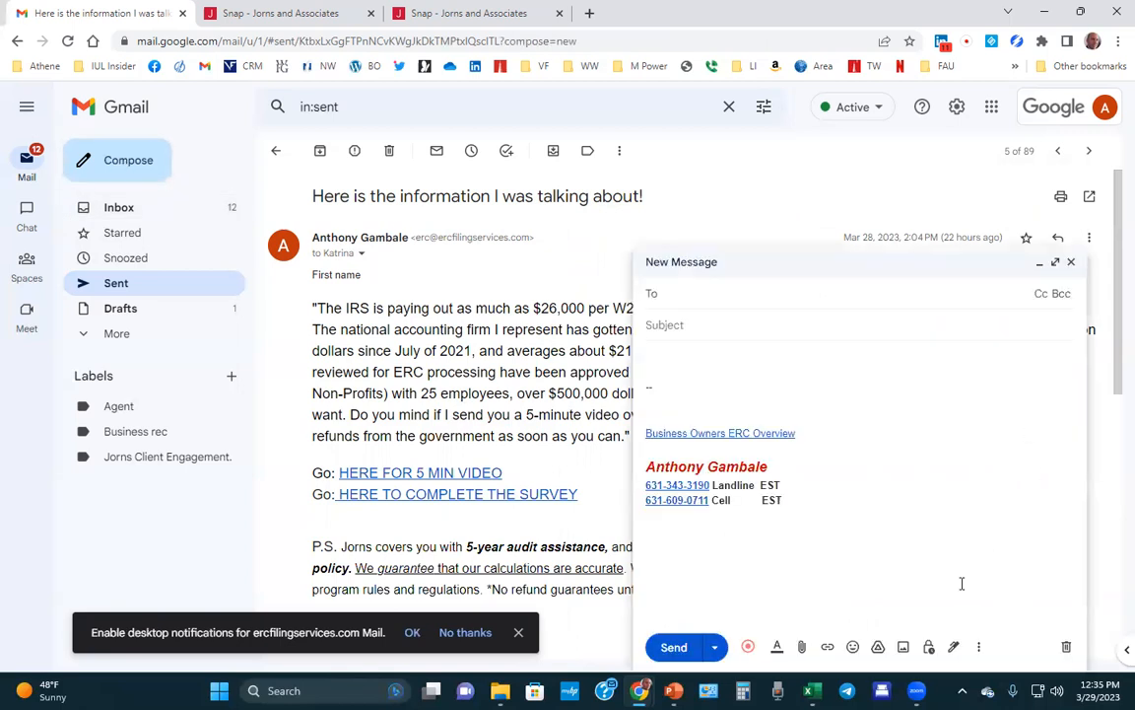
click(978, 648)
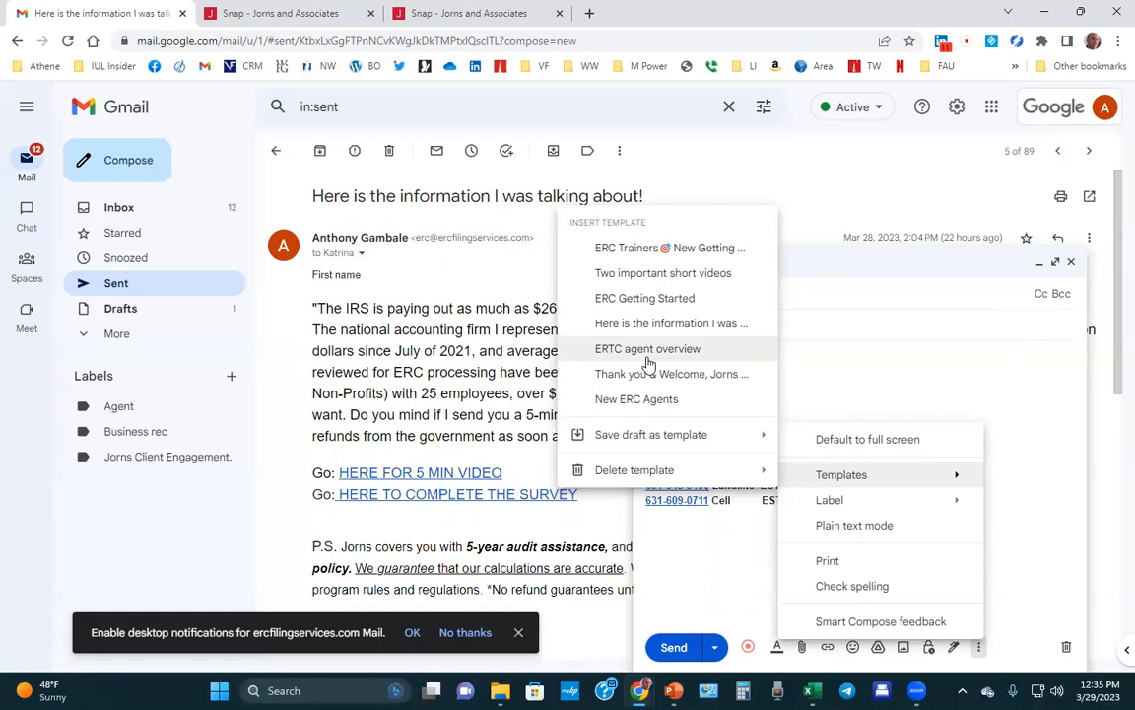
click(730, 331)
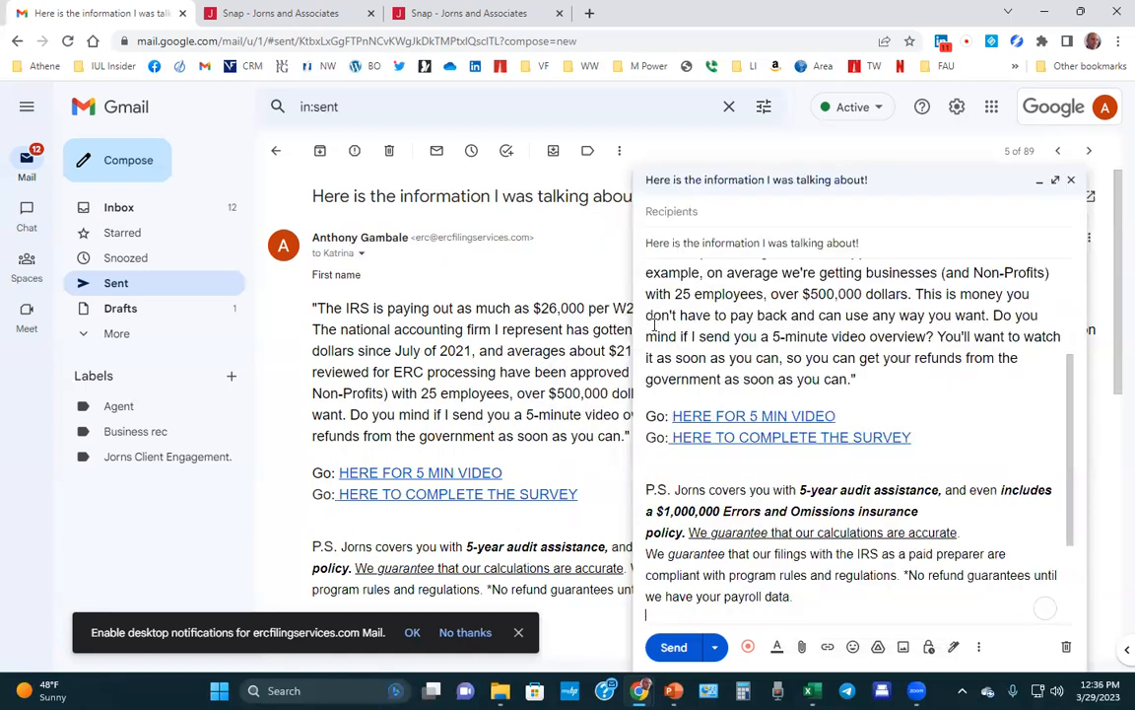
scroll(892, 537, down, 3)
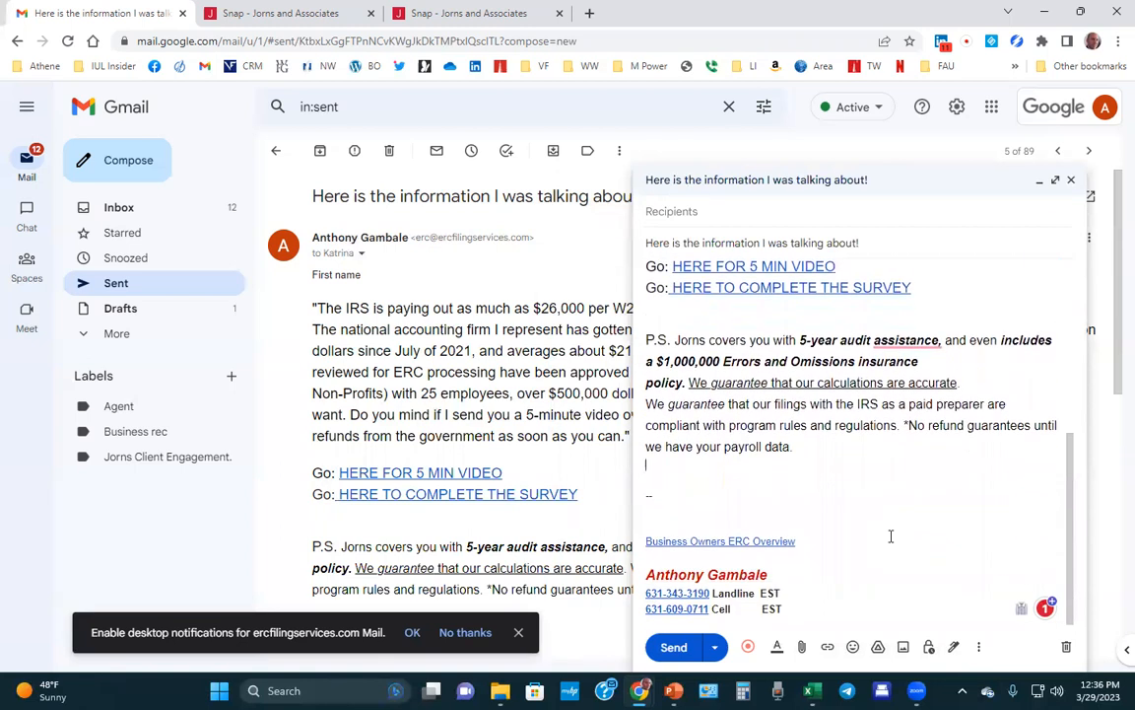
drag(816, 608, 648, 514)
Cancel attaching a file, then save and close the template-filled message as a draft.
click(648, 514)
click(803, 648)
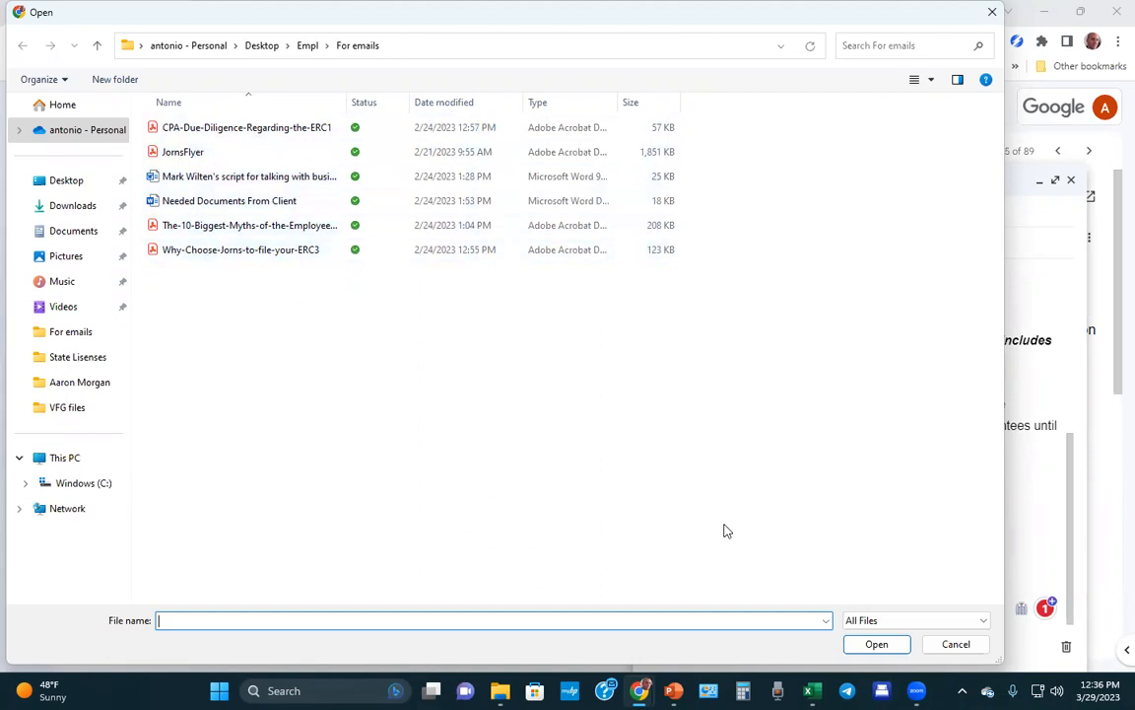
click(954, 645)
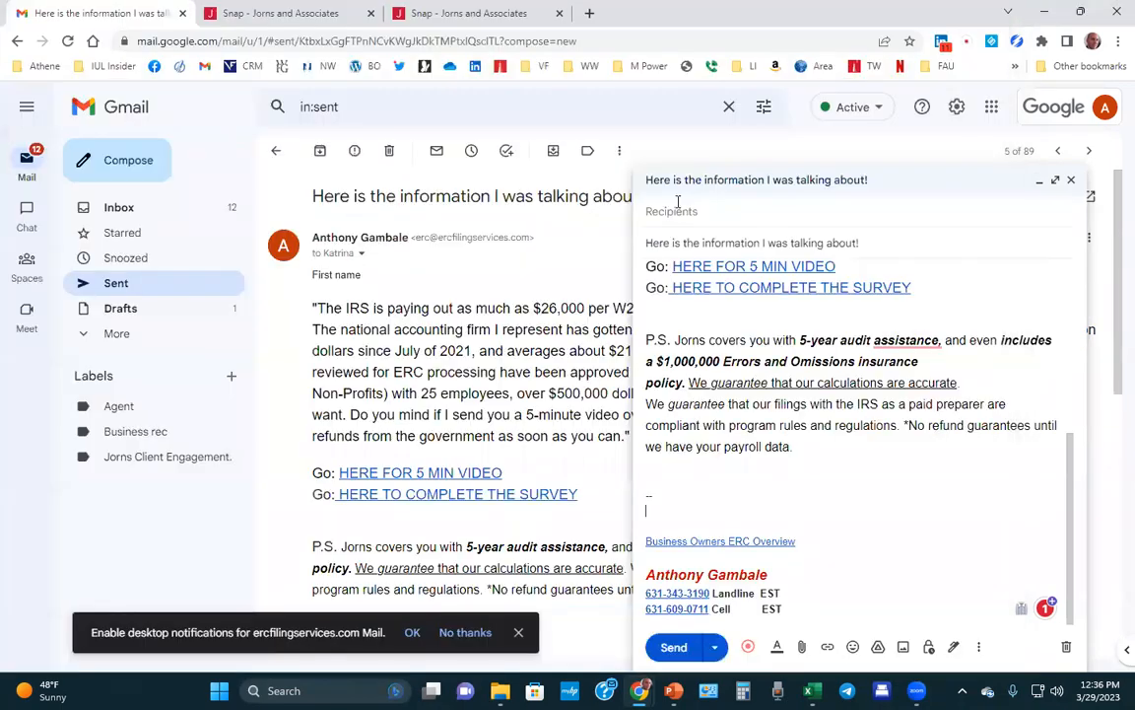
click(676, 209)
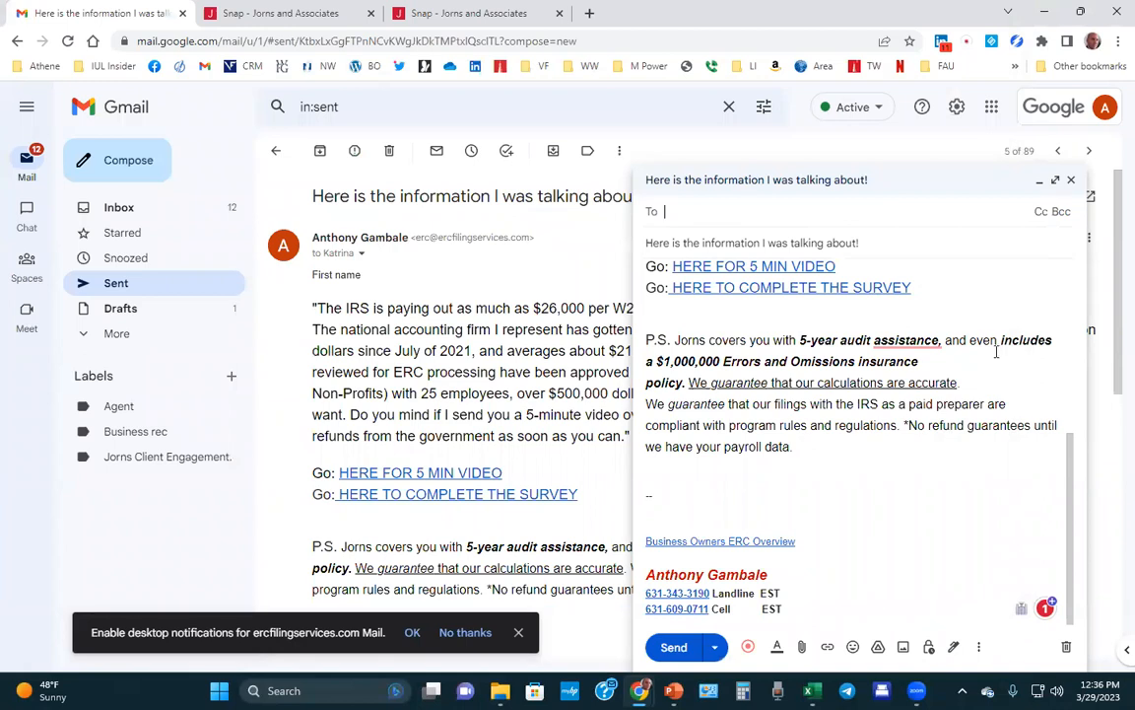
click(1071, 183)
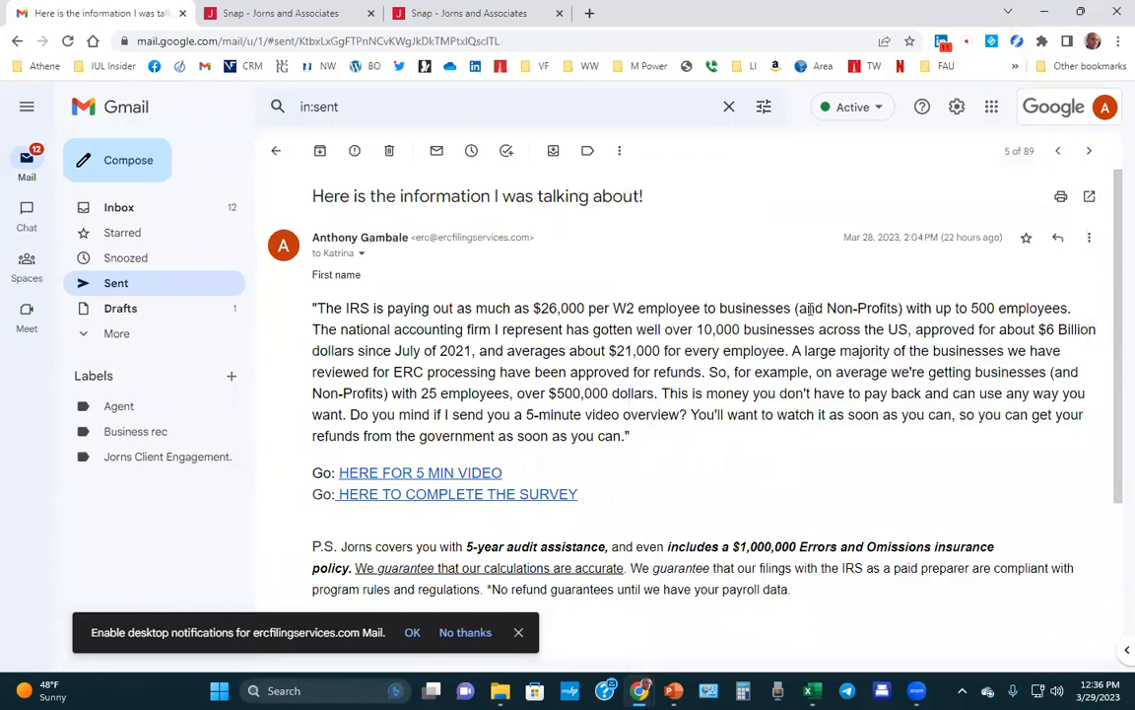